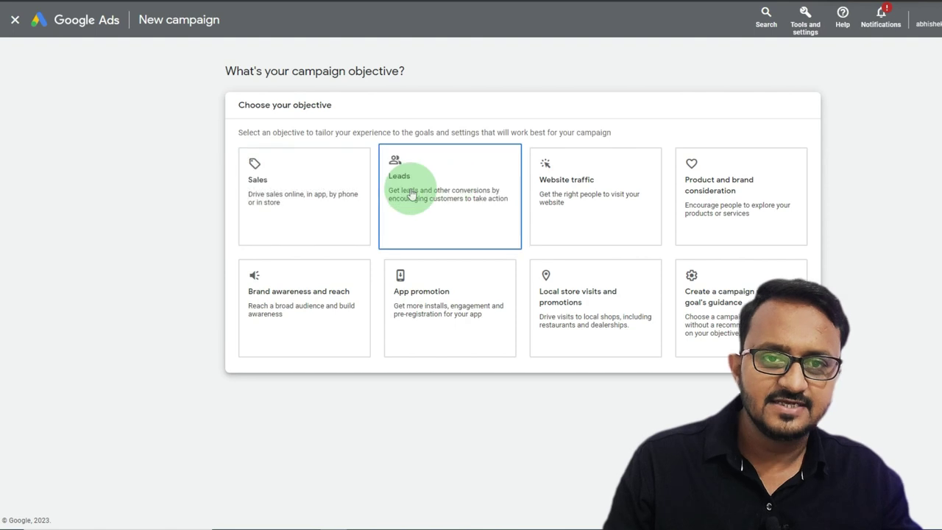
Step: Choose Sales as the campaign objective, continue with the existing conversion goals, and select Search as the campaign type
{"action": "left_click", "coordinate": [333, 195]}
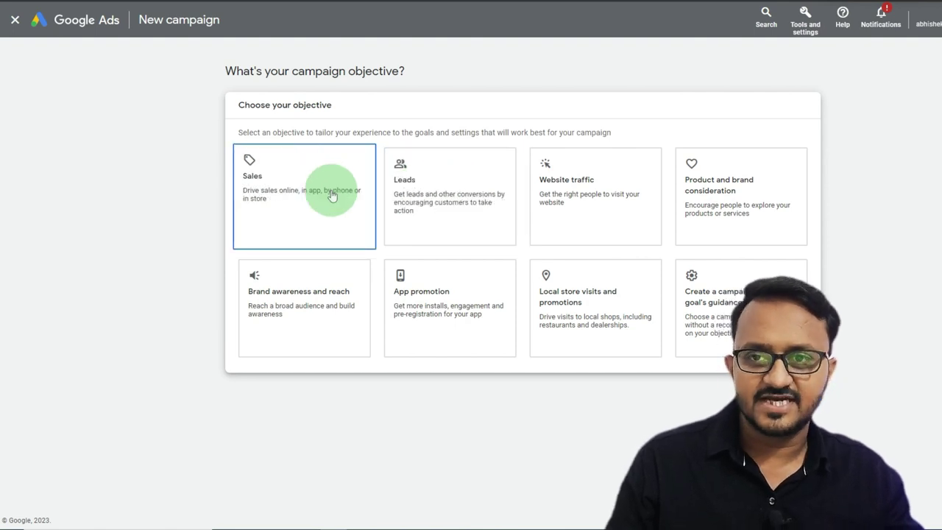
{"action": "scroll", "coordinate": [330, 193], "scroll_direction": "down", "scroll_amount": 2}
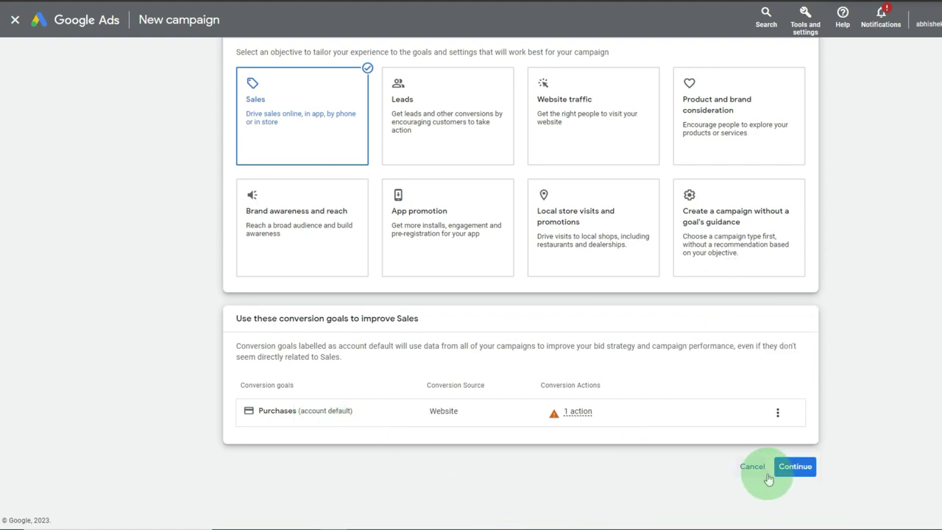
{"action": "left_click", "coordinate": [788, 474]}
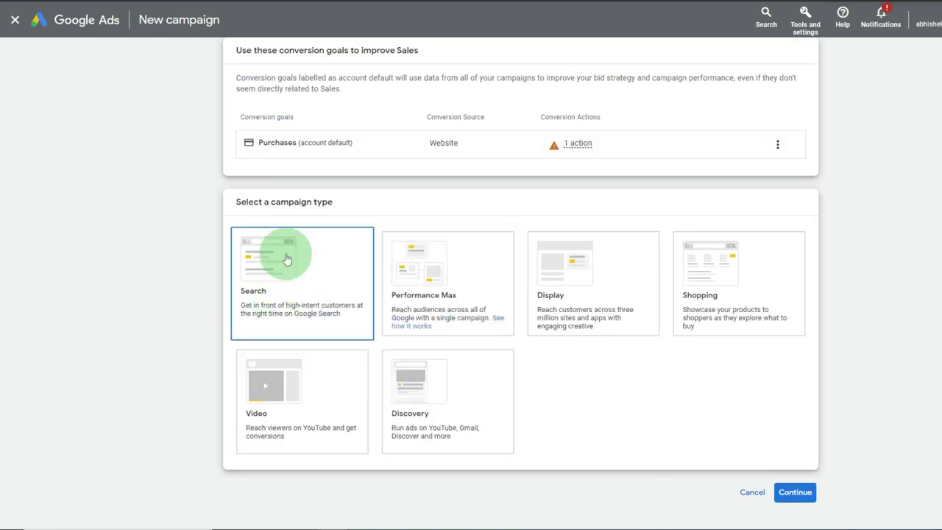
{"action": "left_click_drag", "start_coordinate": [235, 206], "coordinate": [340, 211]}
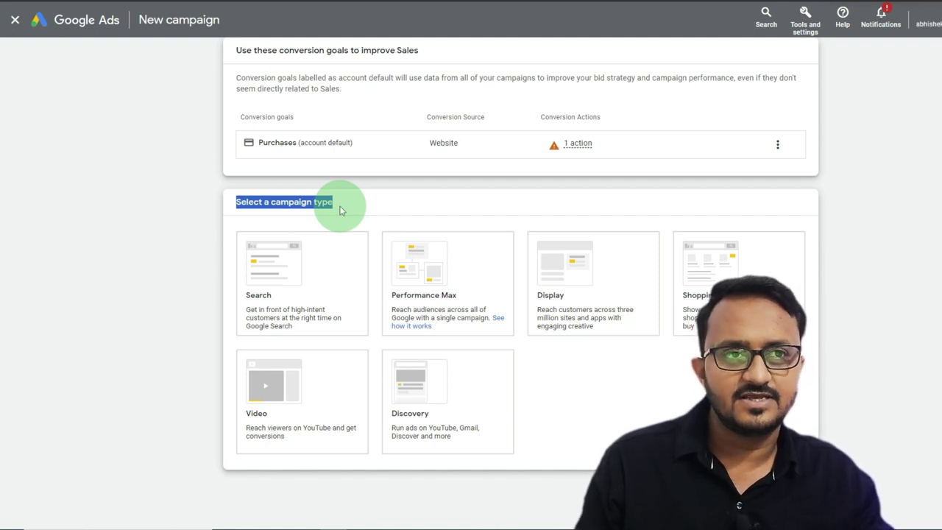
{"action": "left_click", "coordinate": [301, 289]}
{"action": "scroll", "coordinate": [302, 287], "scroll_direction": "down", "scroll_amount": 5}
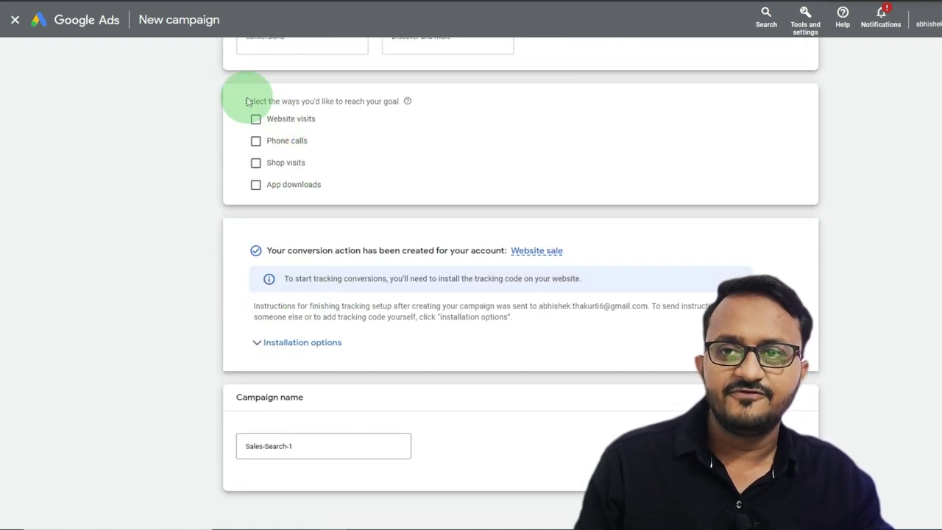
{"action": "left_click_drag", "start_coordinate": [242, 103], "coordinate": [403, 105]}
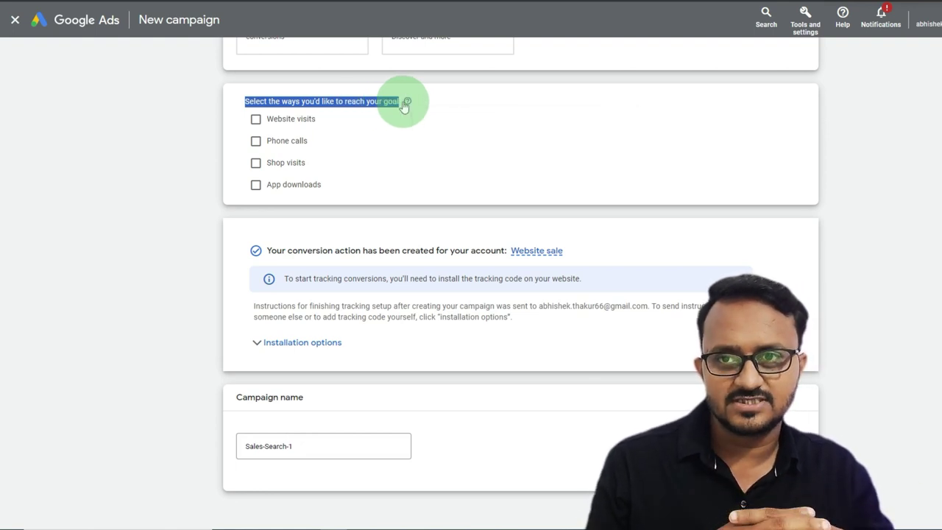
{"action": "scroll", "coordinate": [385, 227], "scroll_direction": "up", "scroll_amount": 2}
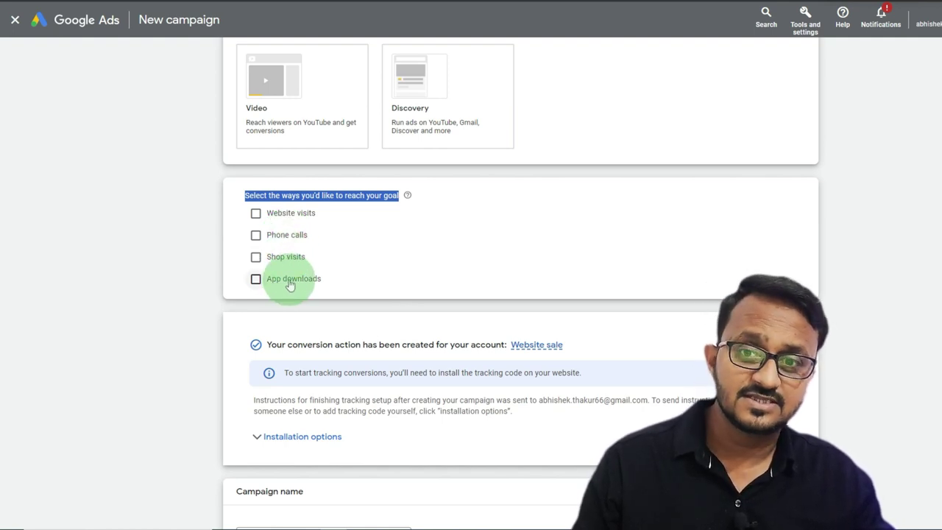
{"action": "left_click", "coordinate": [293, 213]}
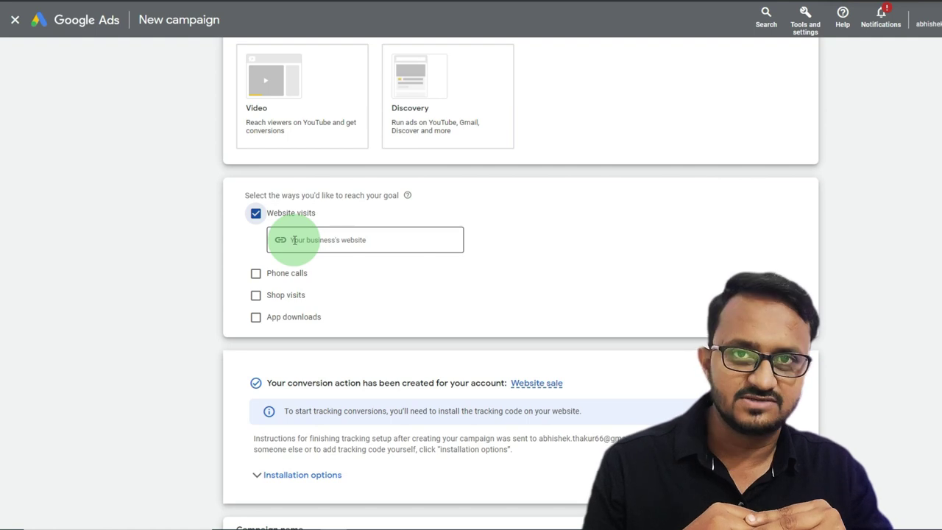
{"action": "left_click", "coordinate": [294, 240]}
{"action": "type", "text": "www.xyz.com"}
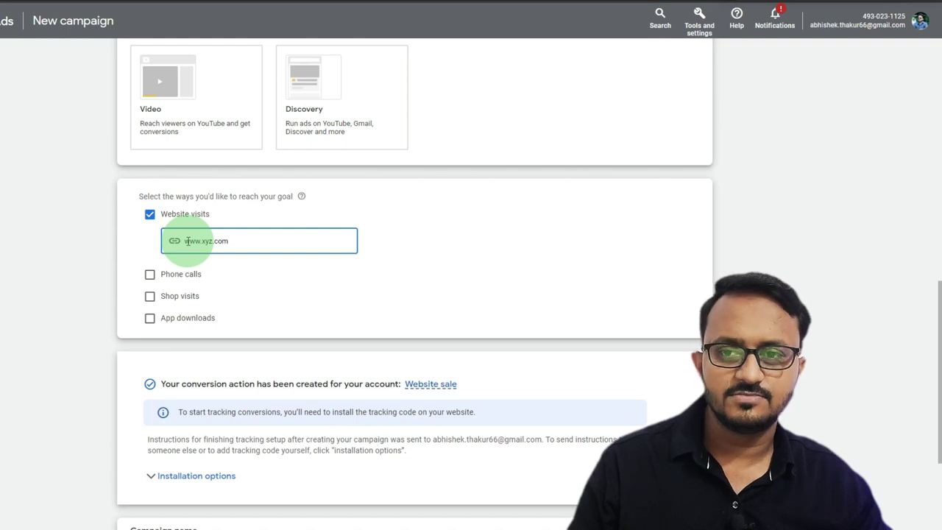
Step: Keep the campaign name Sales-Search-1 and continue to the bidding settings
{"action": "scroll", "coordinate": [186, 241], "scroll_direction": "down", "scroll_amount": 2}
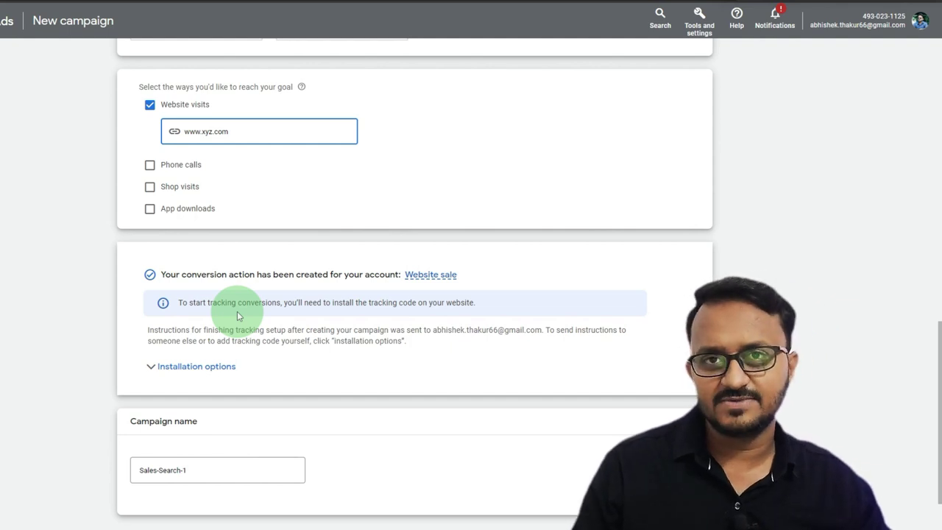
{"action": "scroll", "coordinate": [237, 315], "scroll_direction": "down", "scroll_amount": 1}
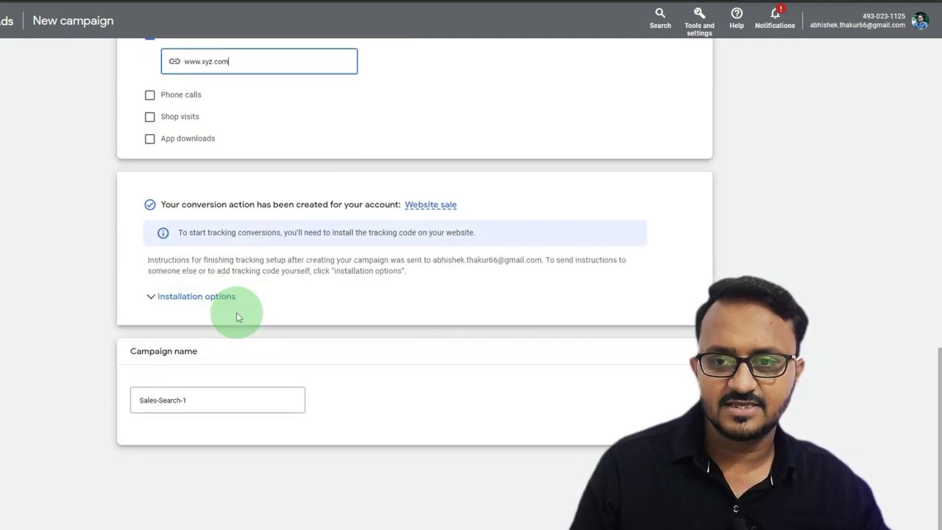
{"action": "left_click", "coordinate": [196, 400]}
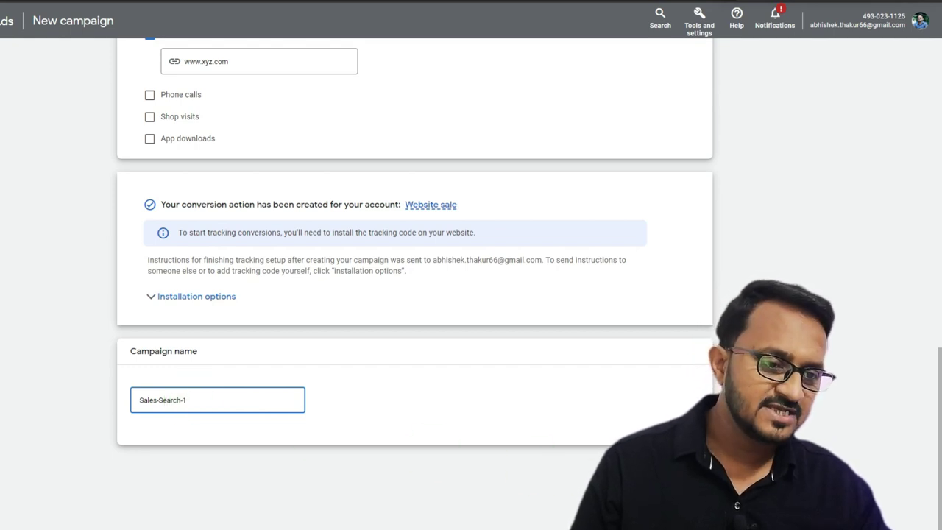
{"action": "left_click", "coordinate": [695, 470]}
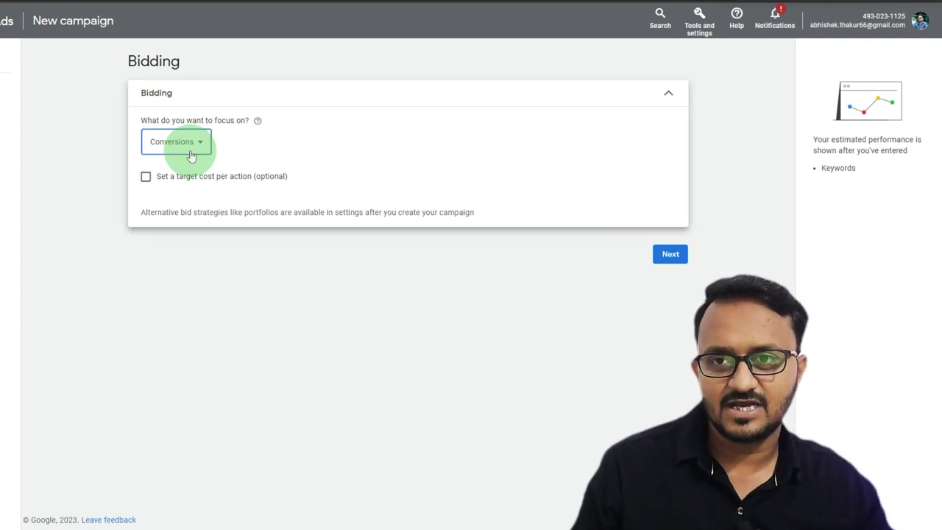
Step: Keep Conversions as the bidding focus without a target cost per action, and continue to the campaign settings
{"action": "left_click", "coordinate": [191, 155]}
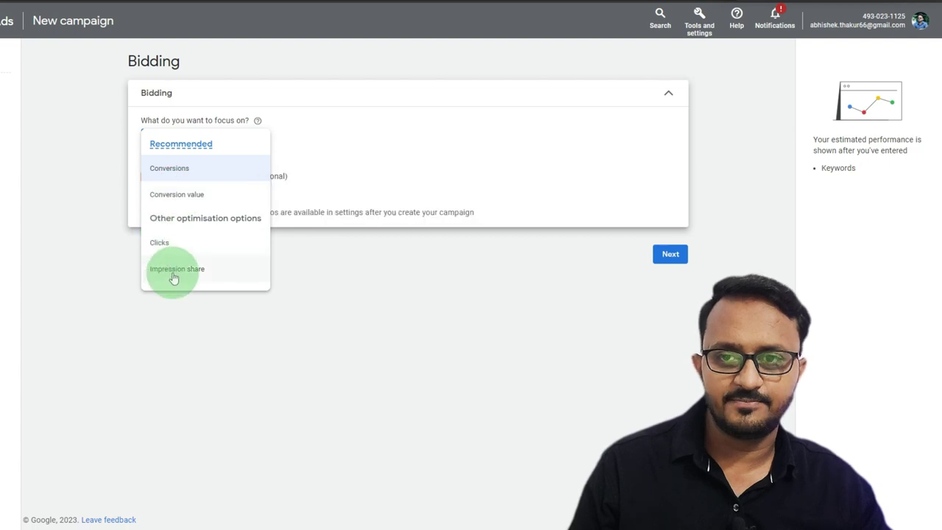
{"action": "left_click", "coordinate": [182, 167]}
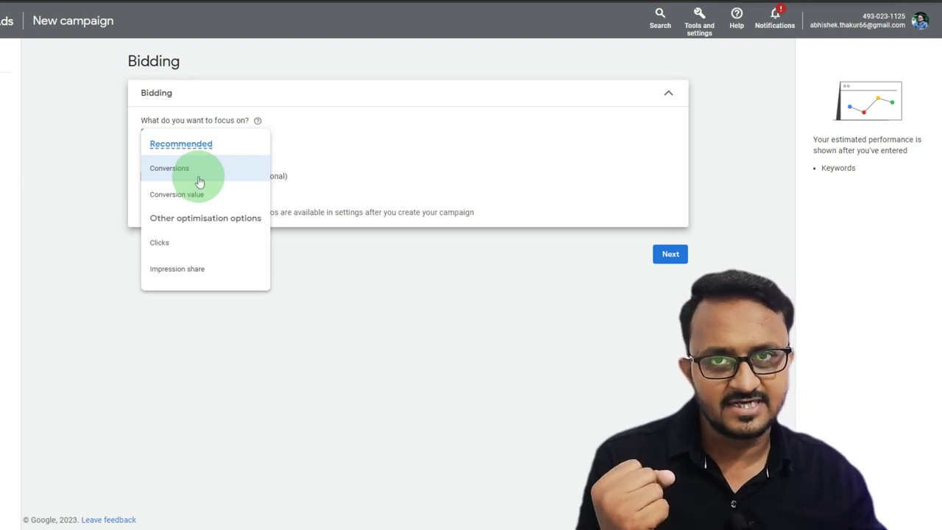
{"action": "mouse_move", "coordinate": [200, 177]}
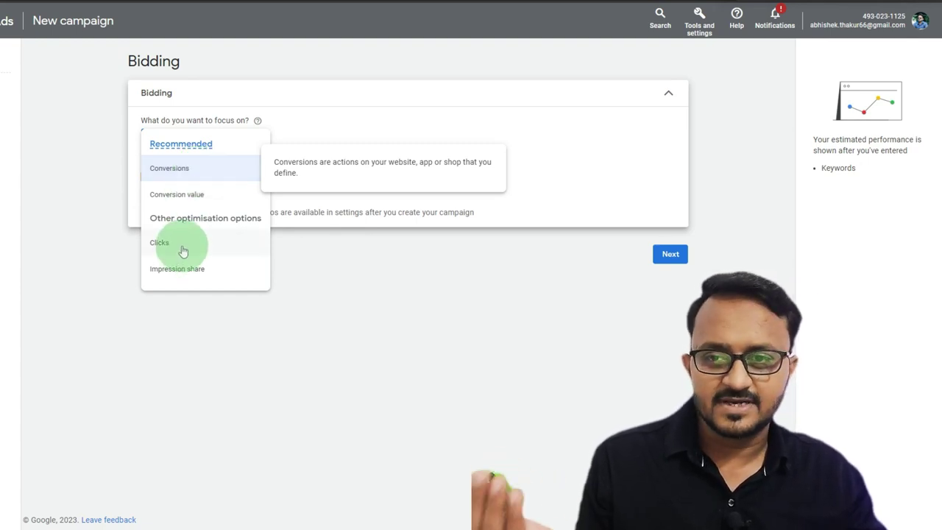
{"action": "mouse_move", "coordinate": [183, 251]}
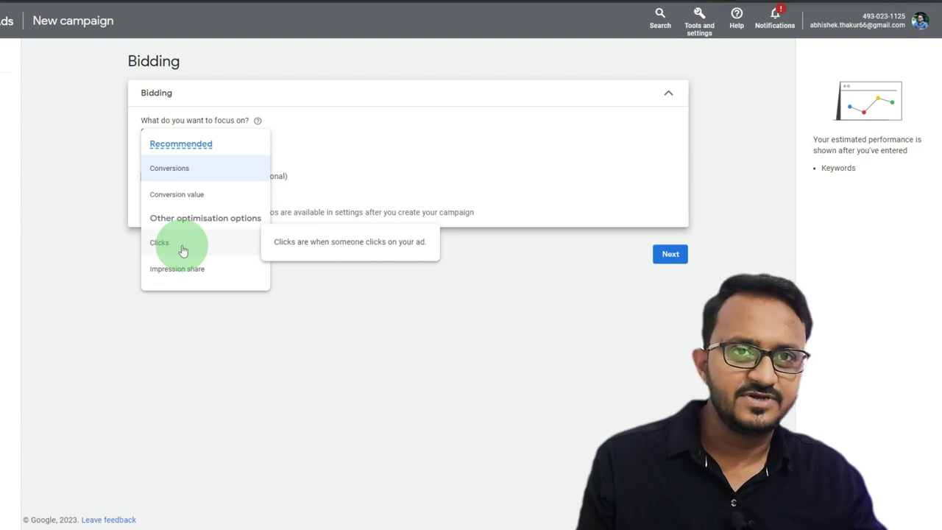
{"action": "left_click", "coordinate": [174, 170]}
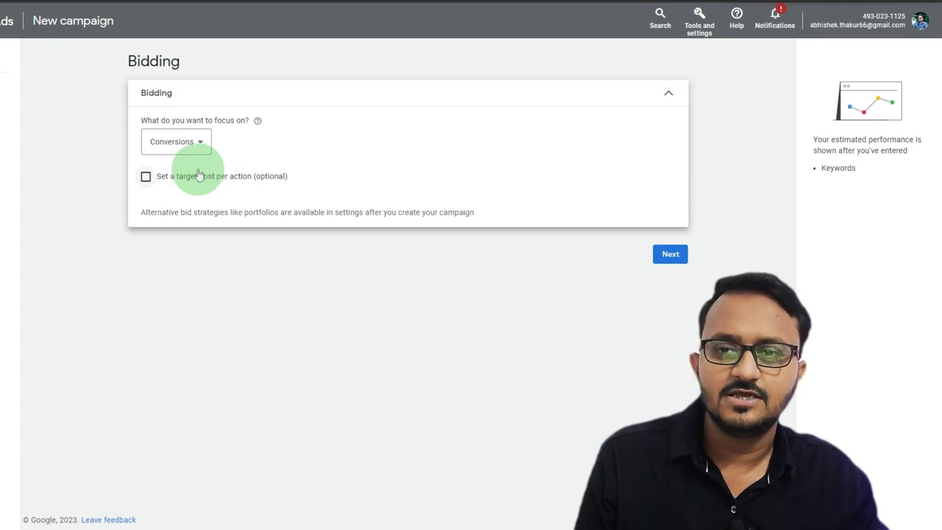
{"action": "left_click", "coordinate": [145, 177]}
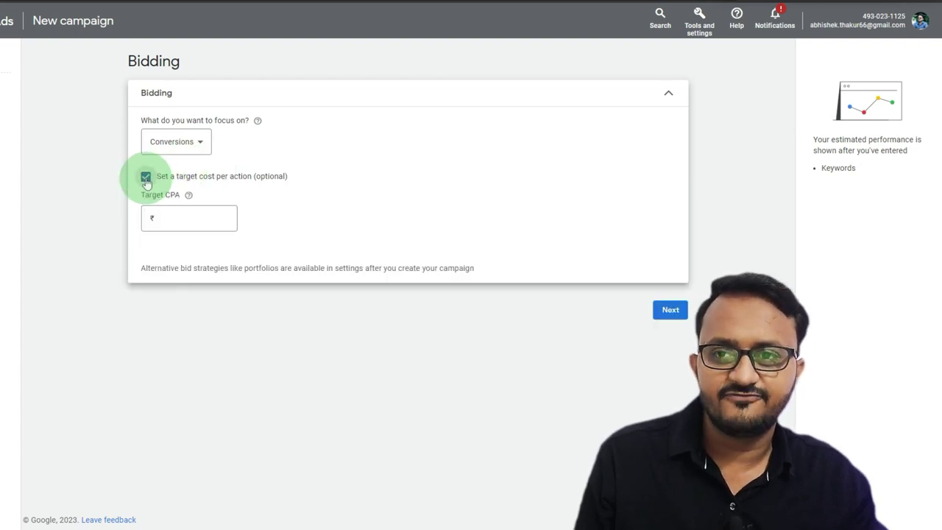
{"action": "left_click", "coordinate": [146, 178]}
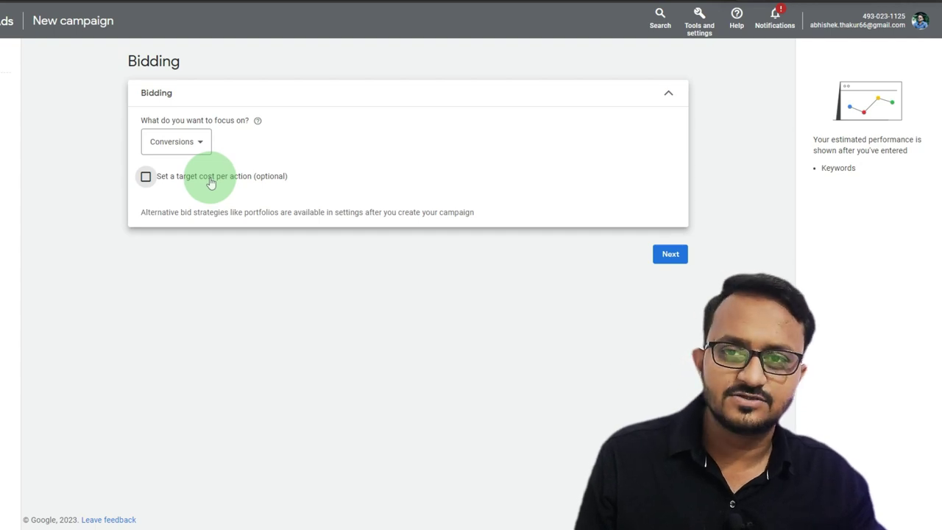
{"action": "left_click", "coordinate": [670, 255]}
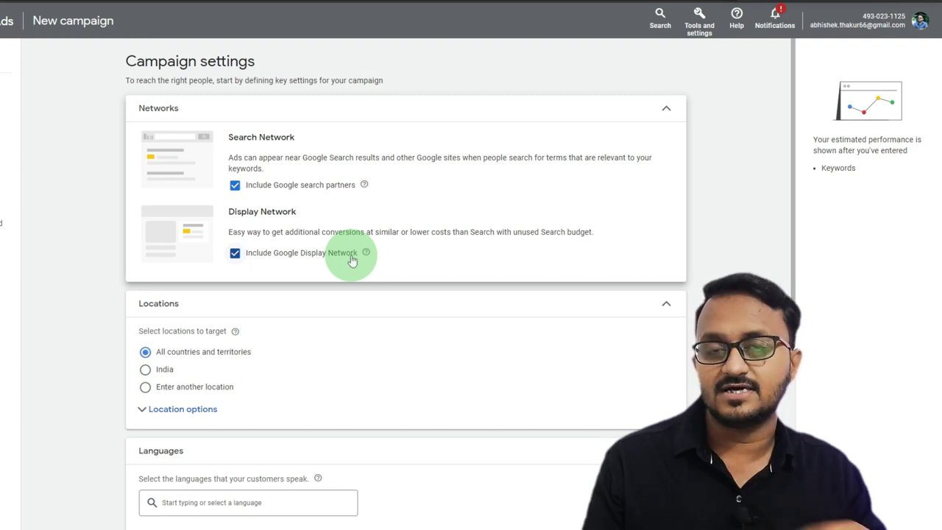
Step: Exclude Google search partners and the Google Display Network, and set India as the target location
{"action": "left_click", "coordinate": [235, 184]}
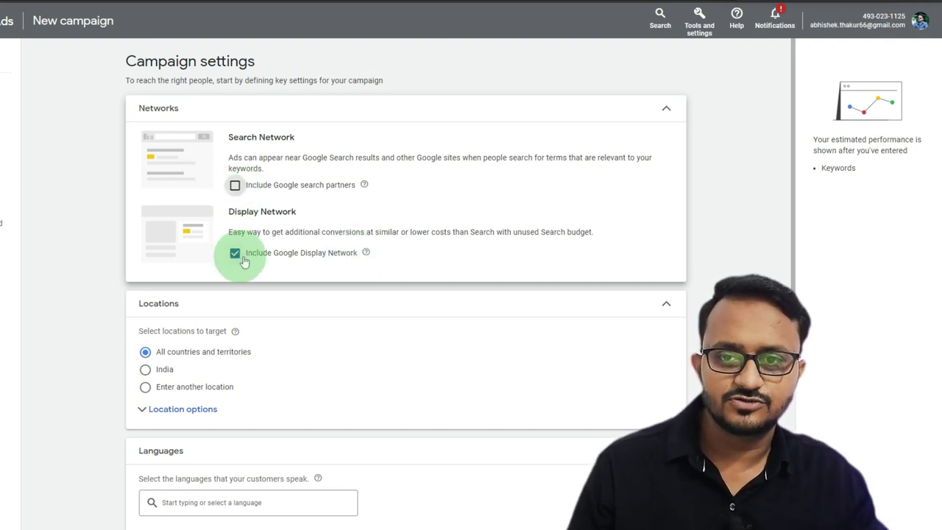
{"action": "left_click", "coordinate": [235, 297]}
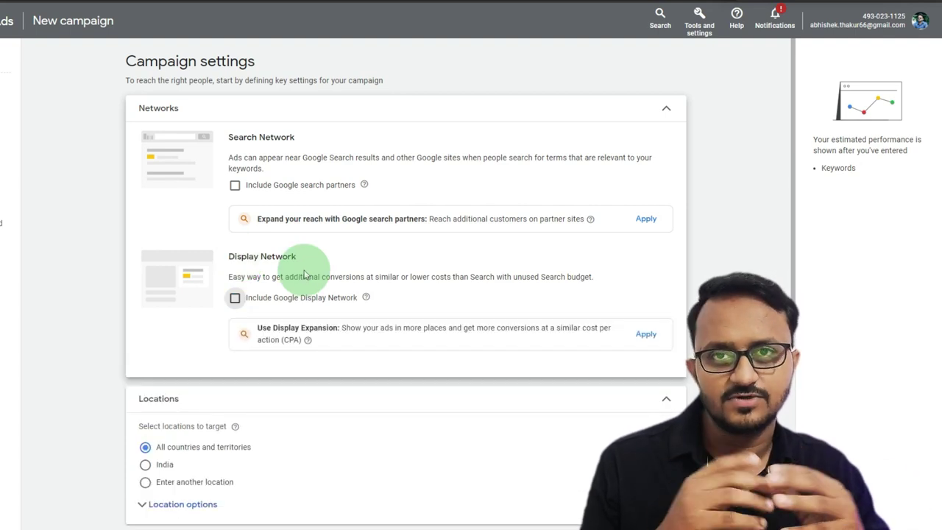
{"action": "scroll", "coordinate": [306, 275], "scroll_direction": "down", "scroll_amount": 2}
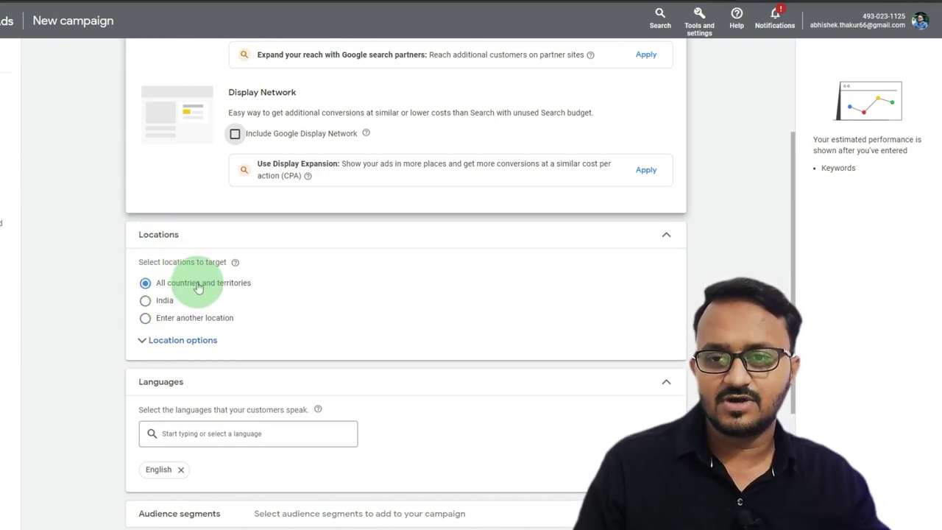
{"action": "left_click", "coordinate": [162, 301]}
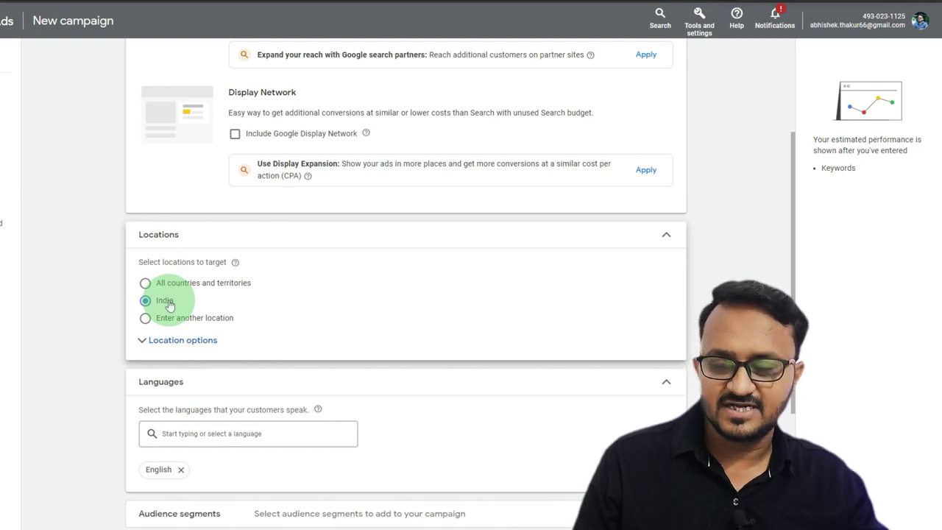
Step: Set the campaign's customer languages to All languages
{"action": "scroll", "coordinate": [168, 304], "scroll_direction": "down", "scroll_amount": 1}
{"action": "scroll", "coordinate": [178, 279], "scroll_direction": "down", "scroll_amount": 2}
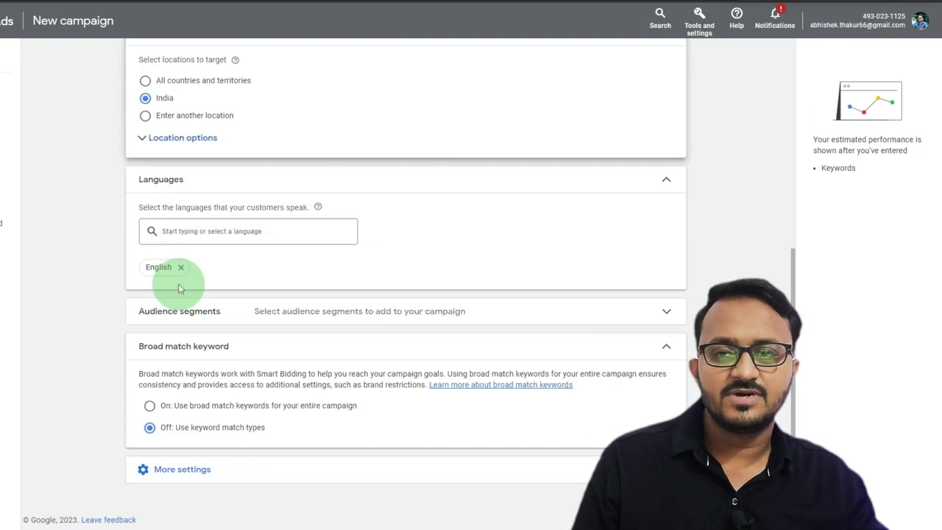
{"action": "left_click", "coordinate": [181, 234]}
{"action": "left_click", "coordinate": [180, 263]}
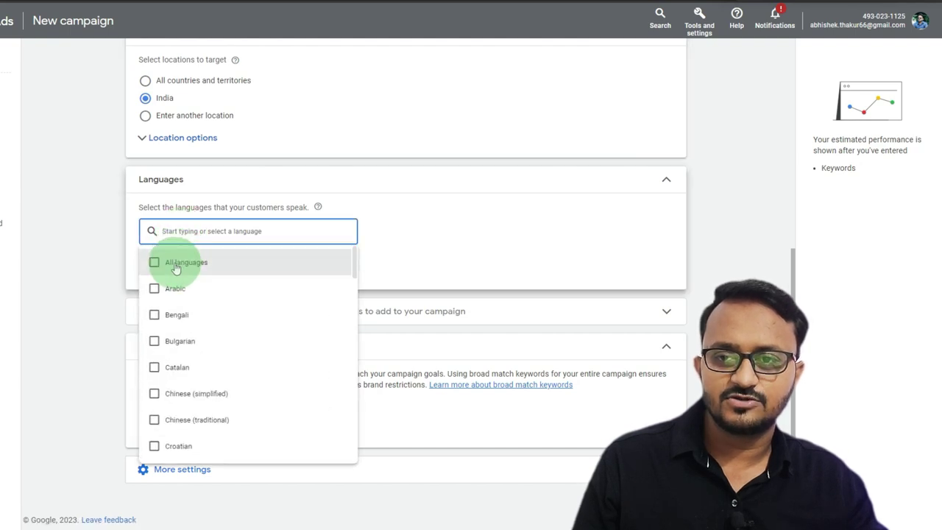
{"action": "left_click", "coordinate": [418, 238]}
{"action": "left_click", "coordinate": [309, 321]}
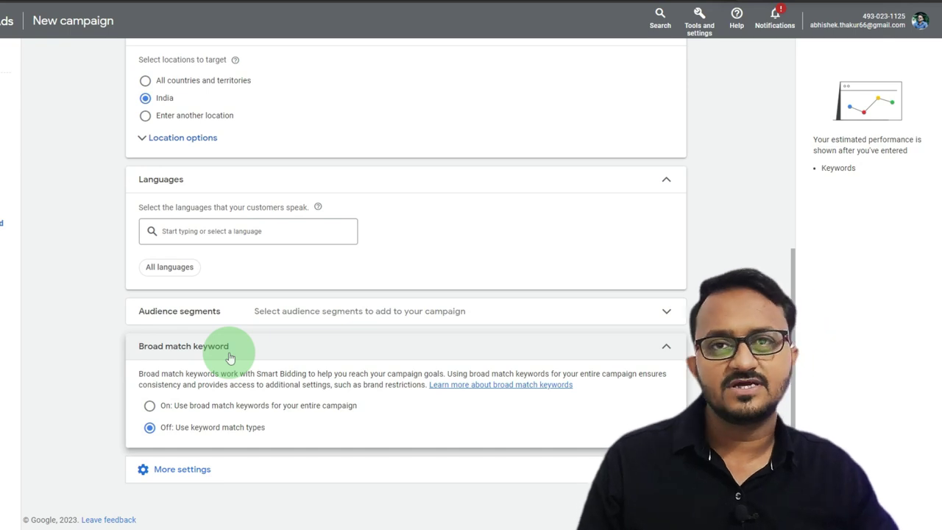
Step: Turn on broad match keywords for the entire campaign, expand the additional settings, and continue to the ad group keywords
{"action": "left_click", "coordinate": [149, 407]}
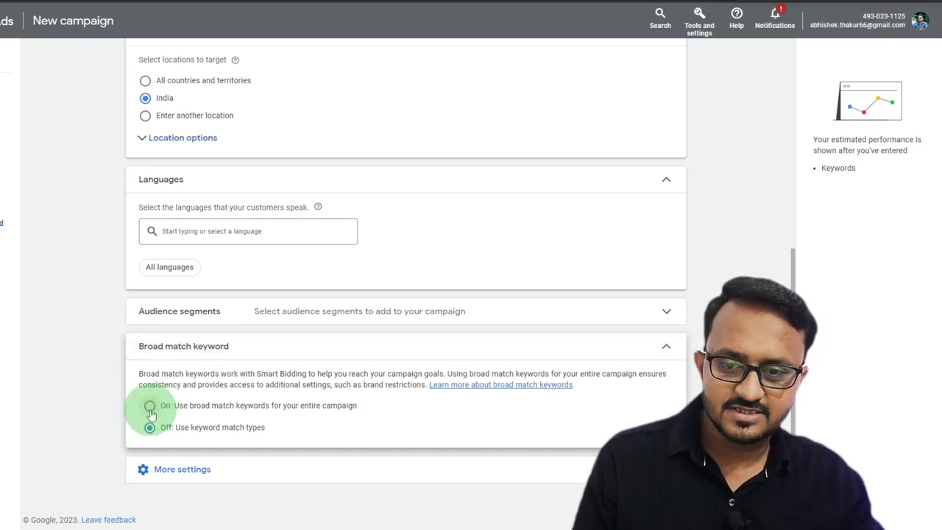
{"action": "left_click", "coordinate": [183, 471]}
{"action": "scroll", "coordinate": [180, 468], "scroll_direction": "down", "scroll_amount": 2}
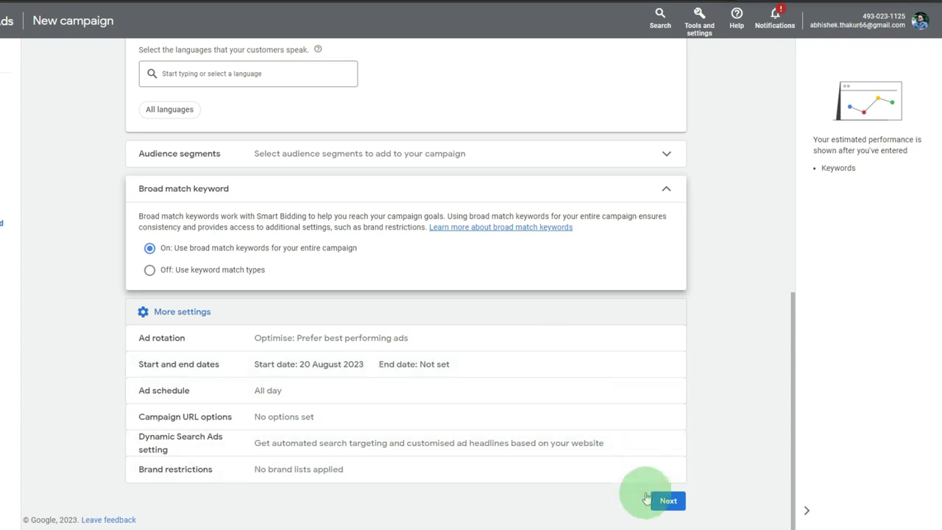
{"action": "left_click", "coordinate": [660, 508]}
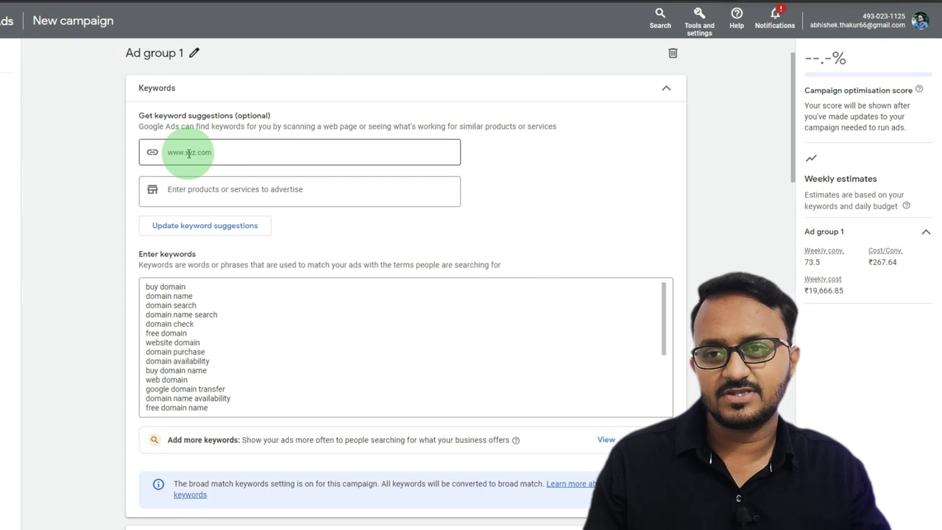
Step: Delete all the suggested keywords from Ad group 1's keyword list
{"action": "left_click", "coordinate": [145, 291]}
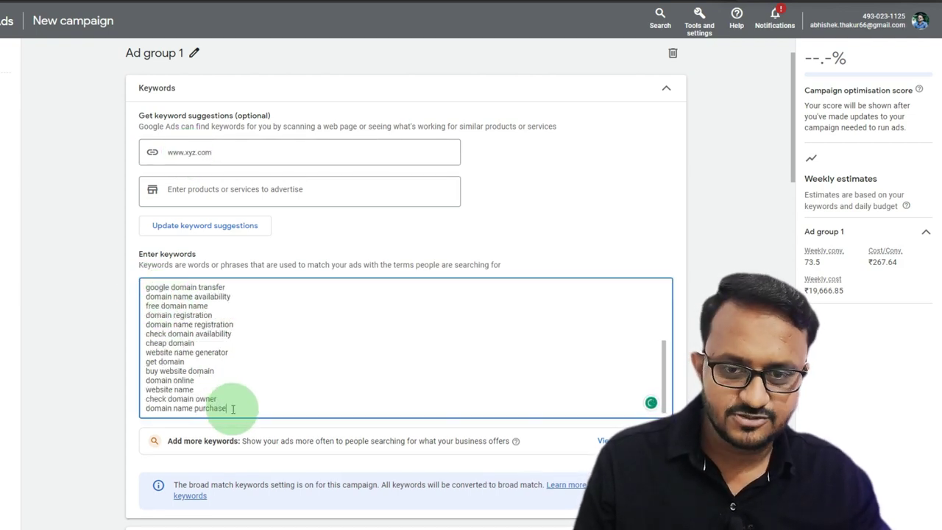
{"action": "left_click_drag", "start_coordinate": [227, 407], "coordinate": [144, 293]}
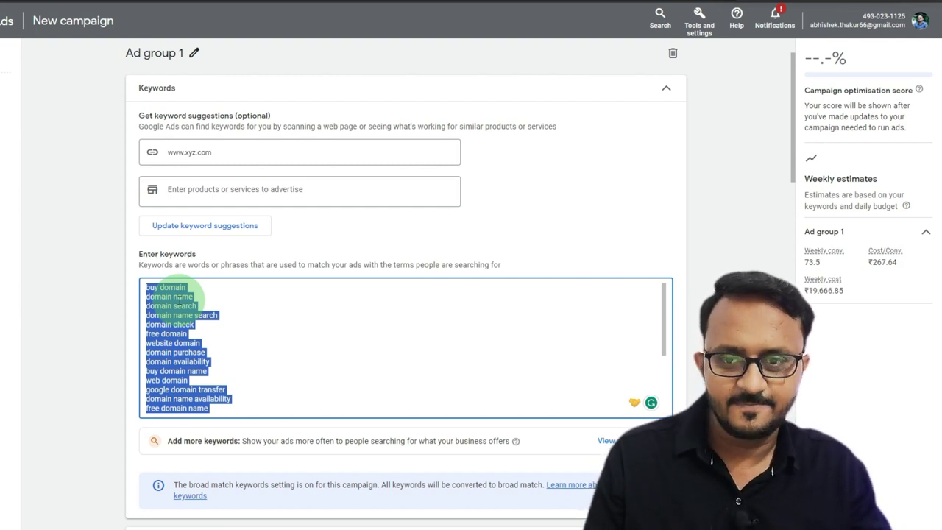
{"action": "left_click", "coordinate": [214, 406]}
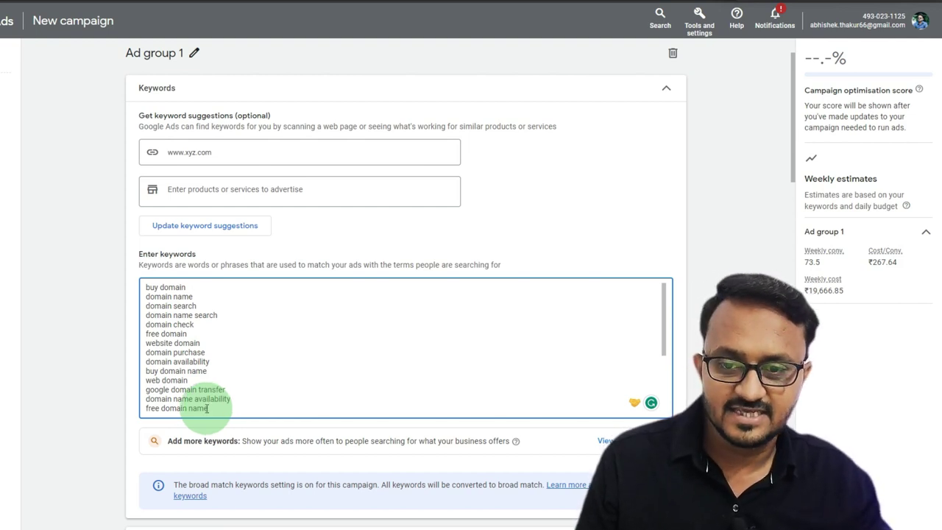
{"action": "key", "text": "ctrl+a"}
{"action": "key", "text": "BackSpace"}
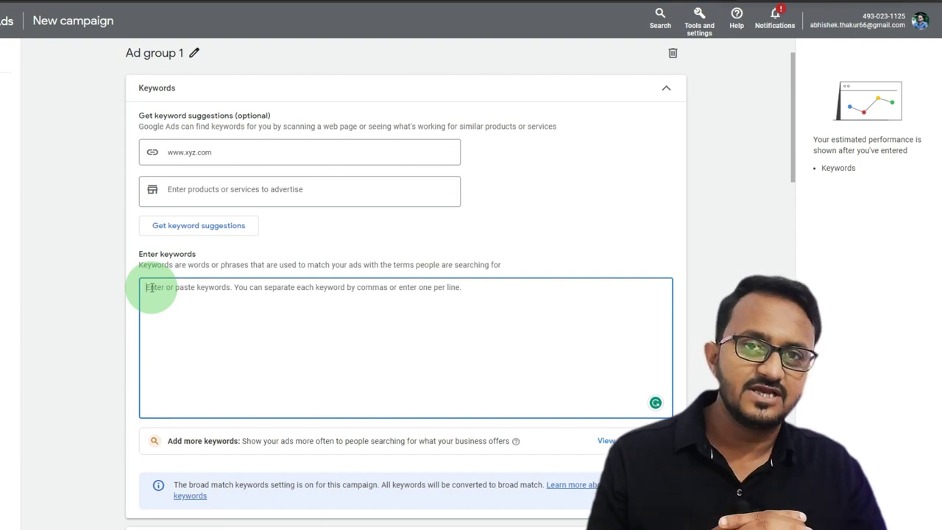
Step: Add the keyword "best office chair" to Ad group 1's keyword list
{"action": "type", "text": "best office chair"}
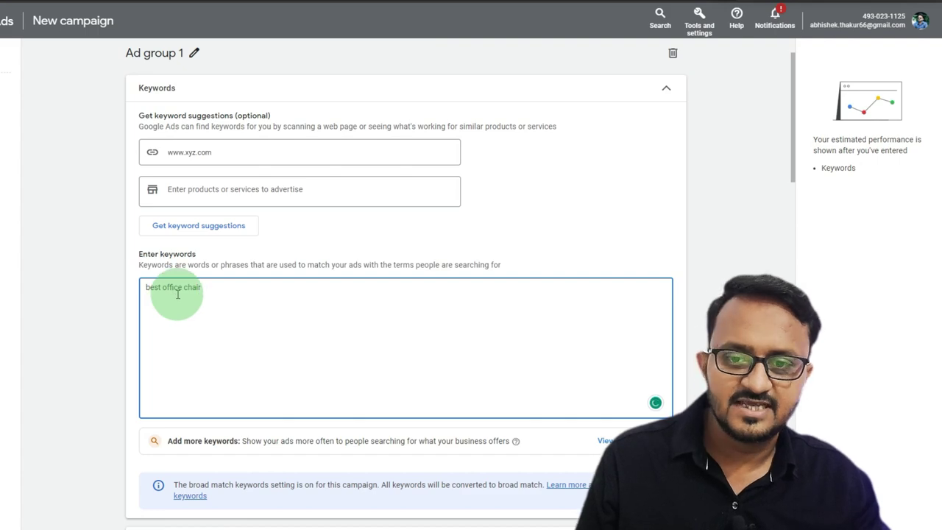
{"action": "scroll", "coordinate": [177, 294], "scroll_direction": "down", "scroll_amount": 2}
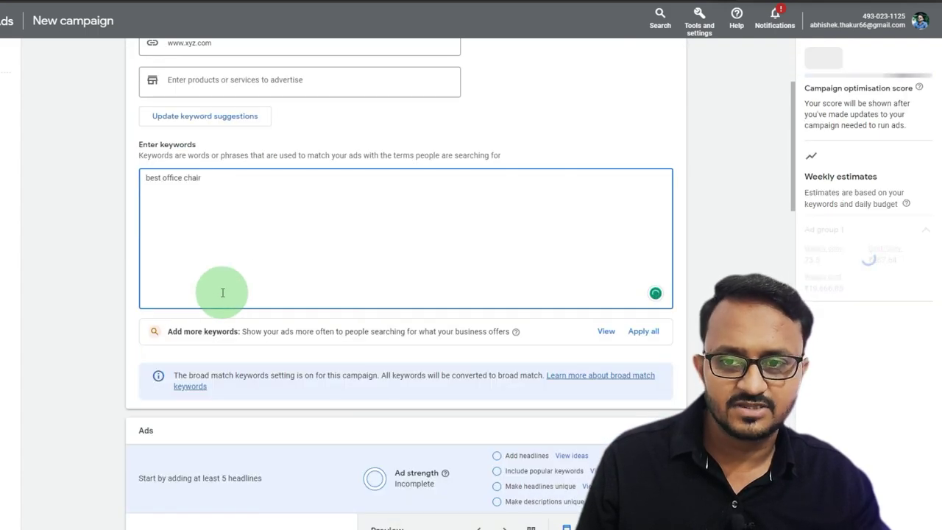
{"action": "scroll", "coordinate": [199, 269], "scroll_direction": "down", "scroll_amount": 5}
{"action": "scroll", "coordinate": [200, 272], "scroll_direction": "up", "scroll_amount": 4}
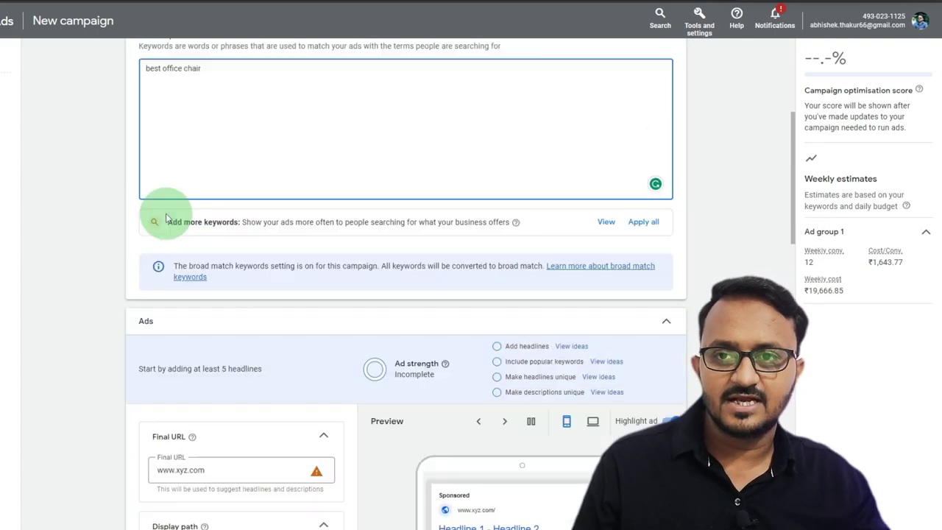
{"action": "scroll", "coordinate": [162, 228], "scroll_direction": "up", "scroll_amount": 3}
{"action": "scroll", "coordinate": [193, 243], "scroll_direction": "down", "scroll_amount": 5}
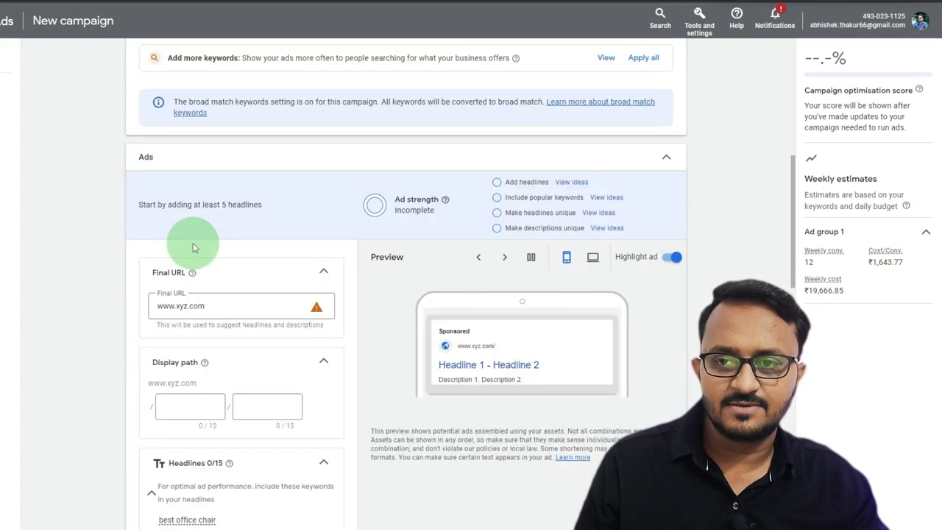
{"action": "scroll", "coordinate": [184, 298], "scroll_direction": "down", "scroll_amount": 1}
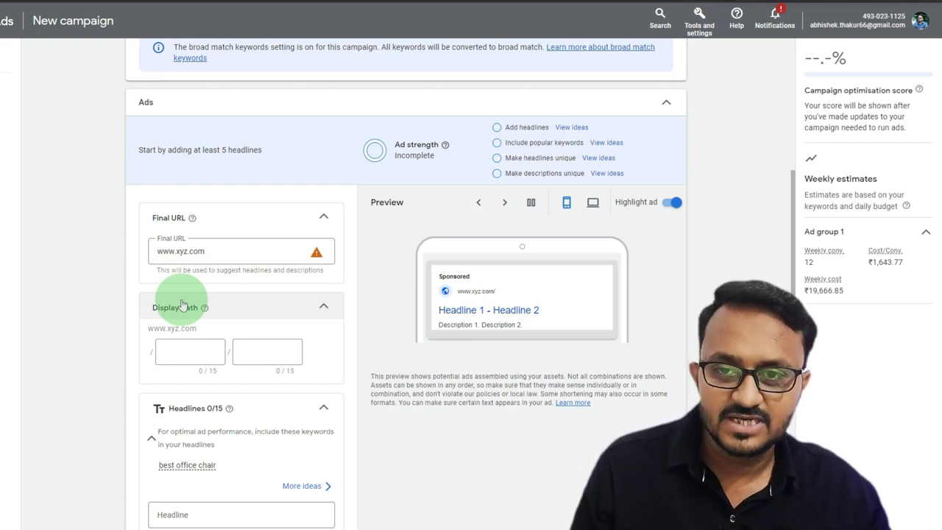
{"action": "left_click_drag", "start_coordinate": [151, 251], "coordinate": [208, 249]}
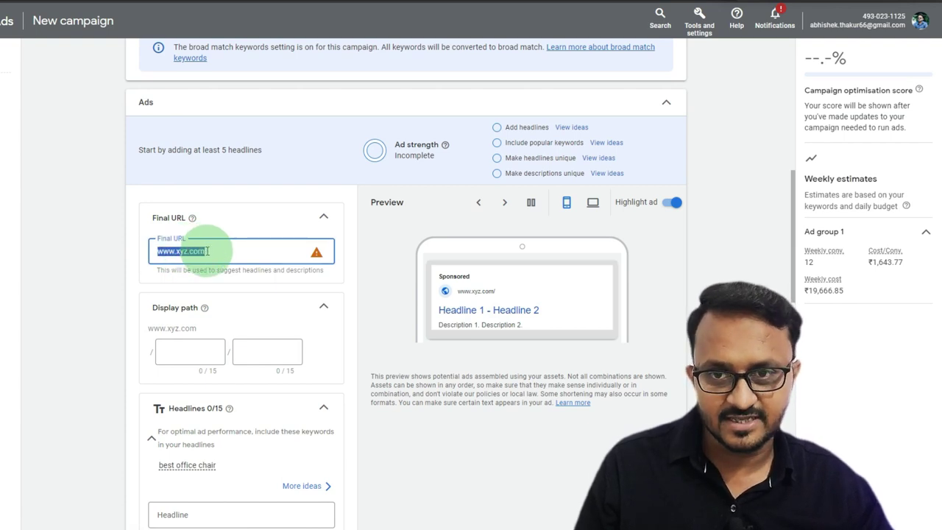
{"action": "left_click", "coordinate": [207, 251]}
{"action": "scroll", "coordinate": [210, 247], "scroll_direction": "down", "scroll_amount": 2}
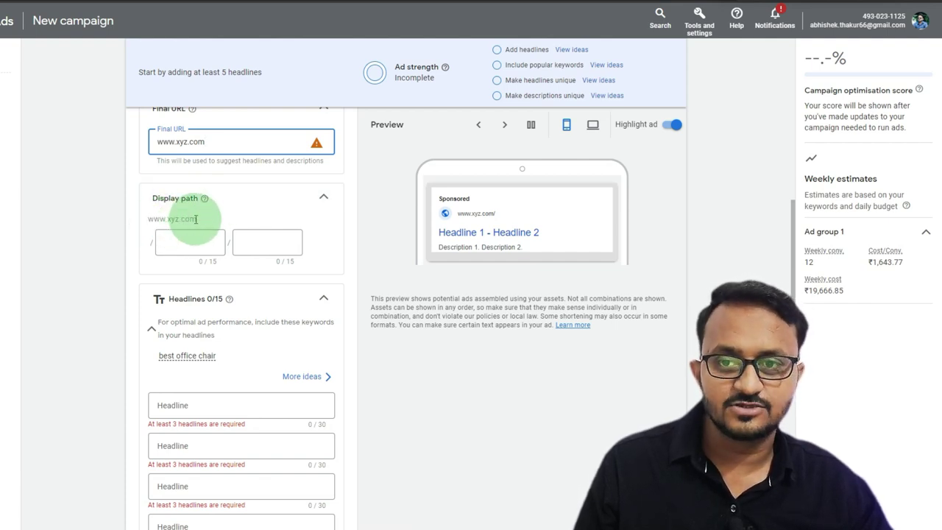
{"action": "left_click", "coordinate": [190, 239]}
{"action": "left_click", "coordinate": [252, 242]}
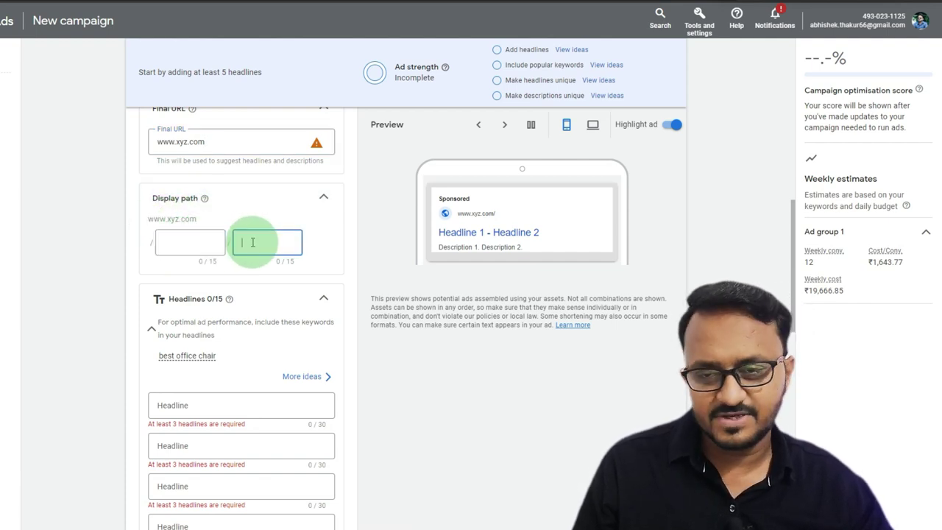
{"action": "left_click", "coordinate": [189, 243]}
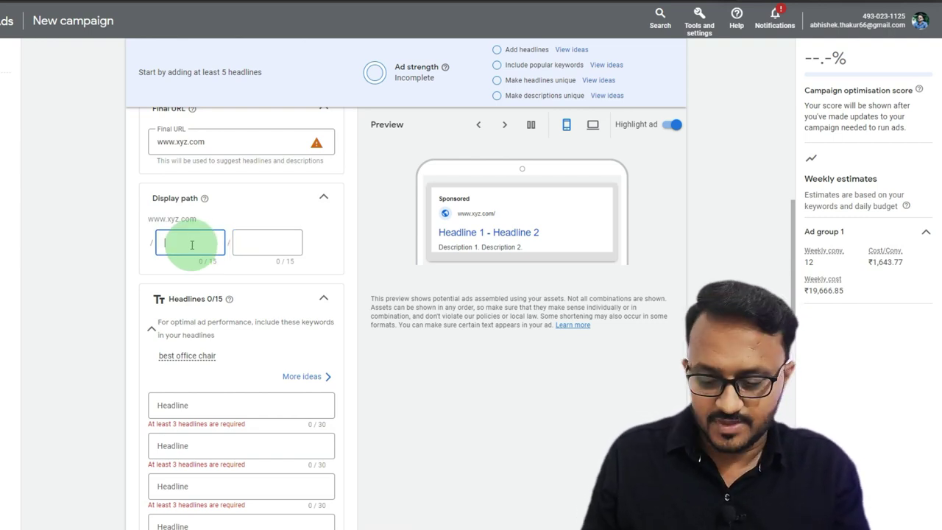
{"action": "type", "text": "ergonomic"}
{"action": "left_click", "coordinate": [248, 243]}
{"action": "type", "text": "officechair"}
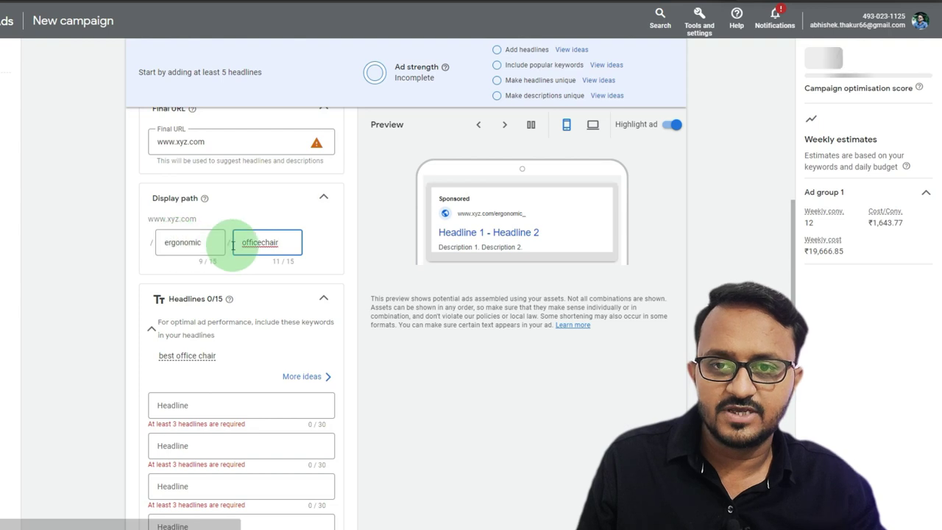
{"action": "left_click", "coordinate": [261, 242]}
{"action": "scroll", "coordinate": [179, 227], "scroll_direction": "down", "scroll_amount": 2}
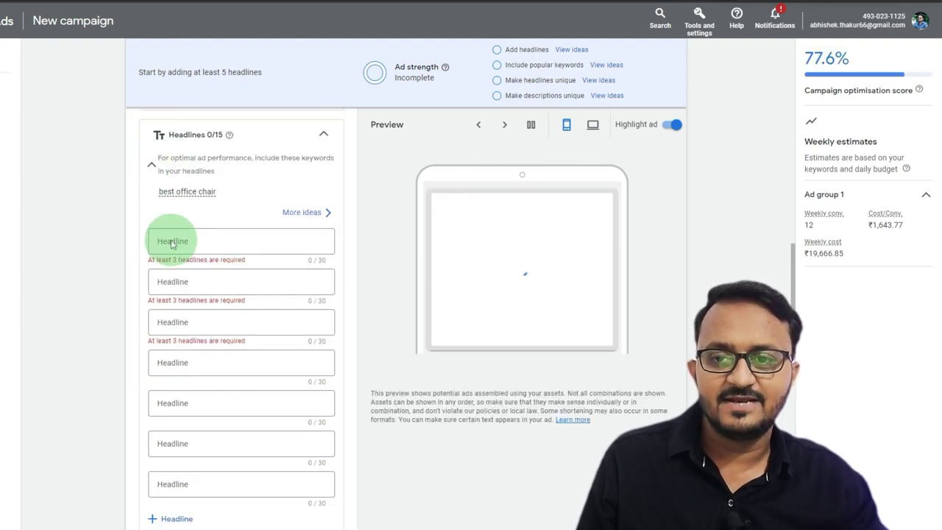
Step: Fill in three ad headlines: "buy best office chair", "ergonomic office chair" and "premium office chair on sale"
{"action": "left_click", "coordinate": [178, 283]}
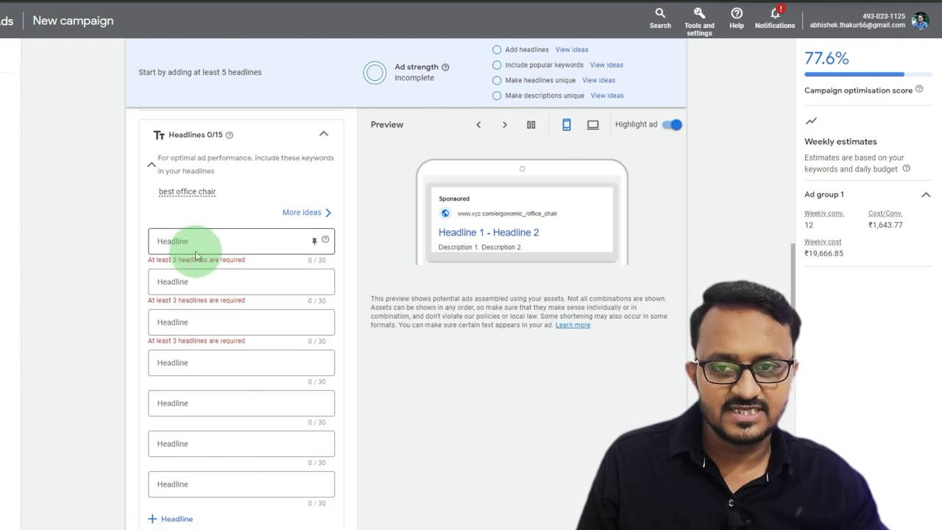
{"action": "scroll", "coordinate": [175, 275], "scroll_direction": "down", "scroll_amount": 2}
{"action": "scroll", "coordinate": [179, 278], "scroll_direction": "down", "scroll_amount": 3}
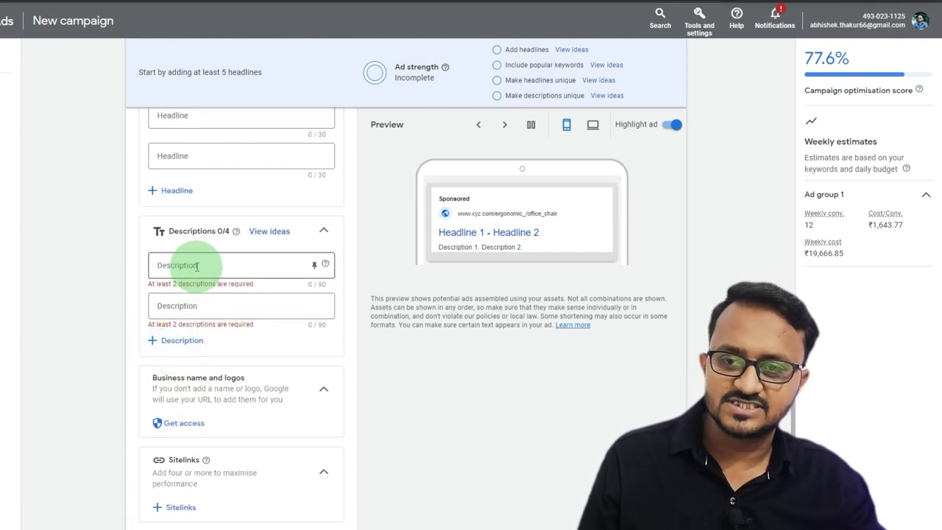
{"action": "scroll", "coordinate": [195, 276], "scroll_direction": "down", "scroll_amount": 1}
{"action": "scroll", "coordinate": [197, 272], "scroll_direction": "down", "scroll_amount": 3}
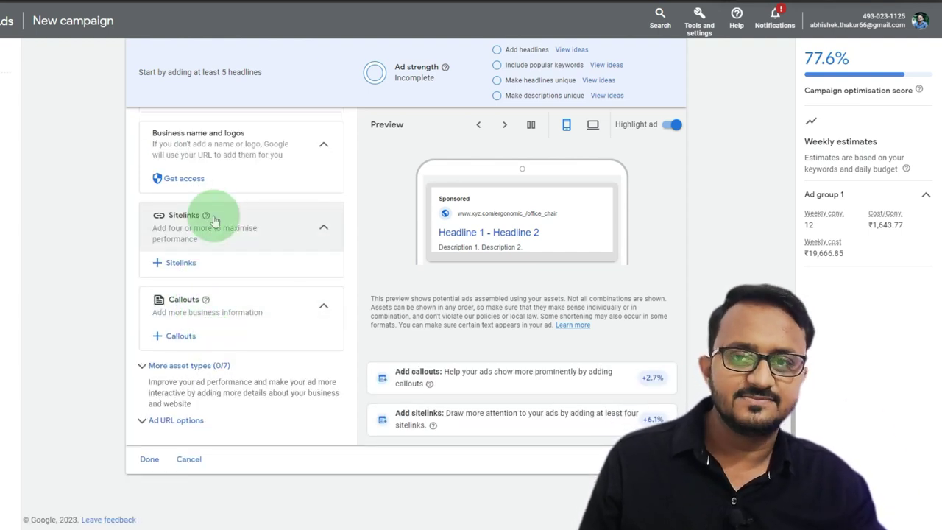
{"action": "scroll", "coordinate": [214, 219], "scroll_direction": "up", "scroll_amount": 3}
{"action": "scroll", "coordinate": [210, 221], "scroll_direction": "up", "scroll_amount": 8}
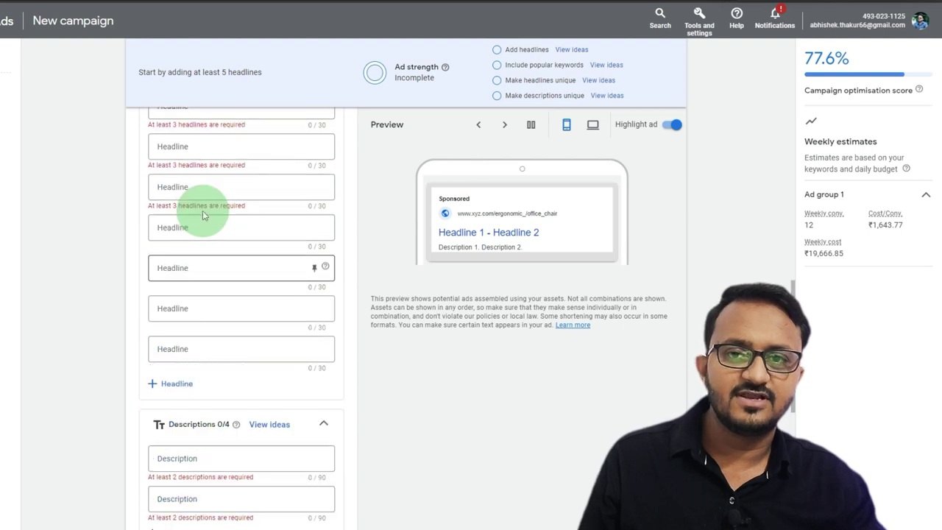
{"action": "left_click", "coordinate": [187, 325]}
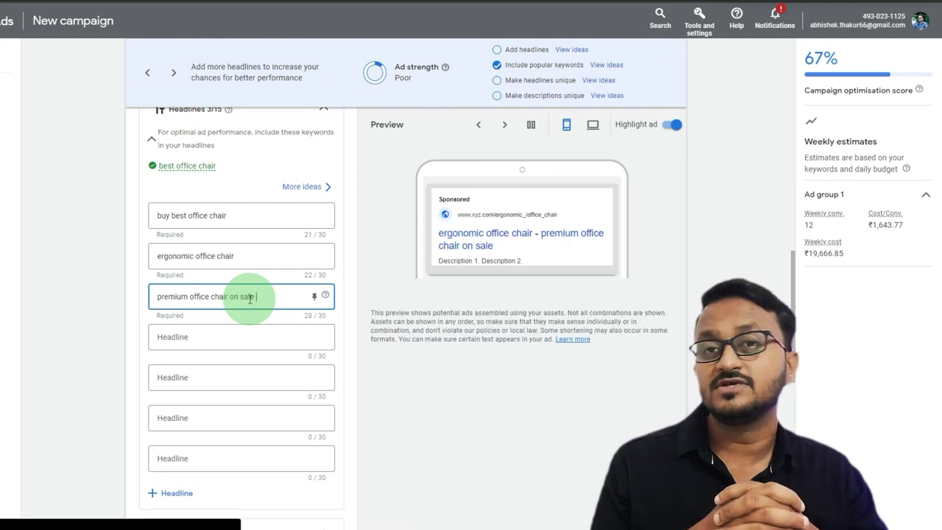
Step: Add two descriptions: "Shop From a Wide Range of Furniture Designs with Easy EMIs, Fast Delivery & Installation." and "Choose From a Wide Range Of Computer Tables, Office Ergonomic Chairs & More."
{"action": "scroll", "coordinate": [220, 294], "scroll_direction": "down", "scroll_amount": 1}
{"action": "left_click", "coordinate": [186, 281]}
{"action": "scroll", "coordinate": [186, 280], "scroll_direction": "down", "scroll_amount": 2}
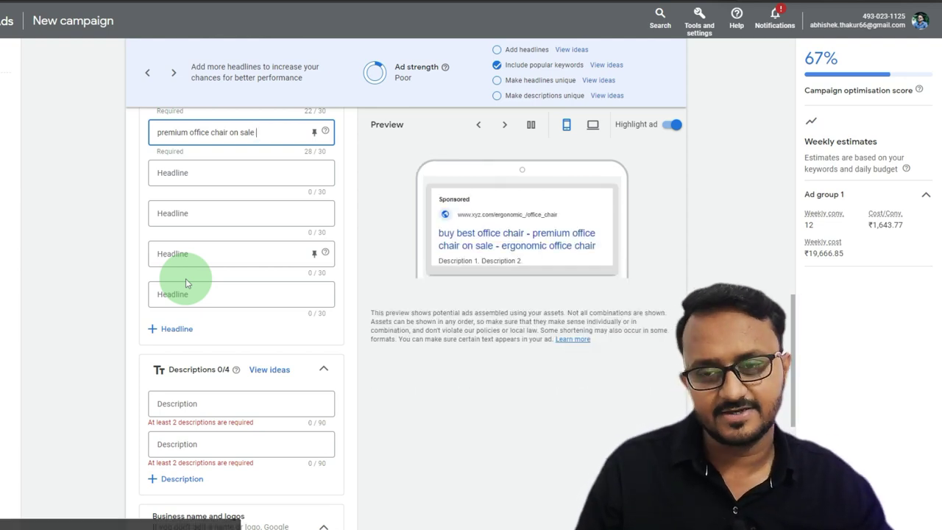
{"action": "scroll", "coordinate": [185, 280], "scroll_direction": "down", "scroll_amount": 2}
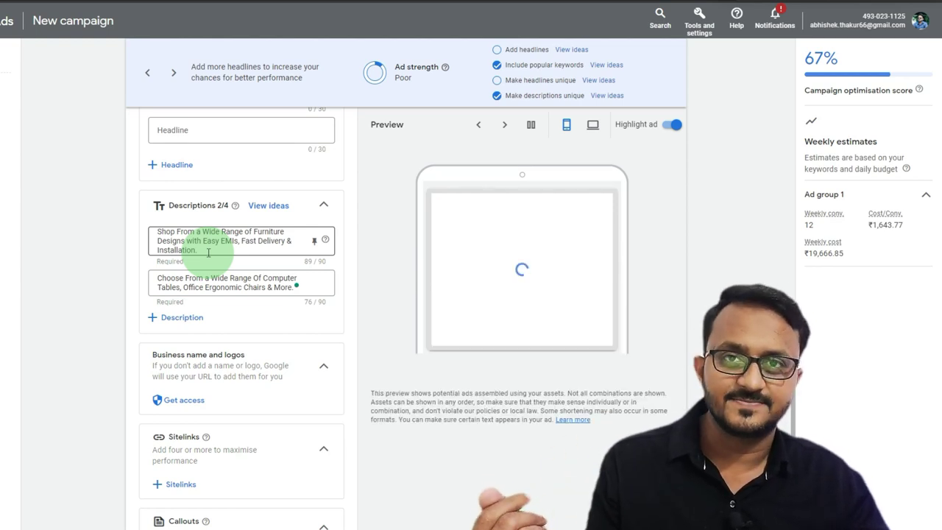
Step: Leave the sitelinks and callouts empty, finish the ad, and continue to the campaign budget
{"action": "scroll", "coordinate": [209, 255], "scroll_direction": "down", "scroll_amount": 3}
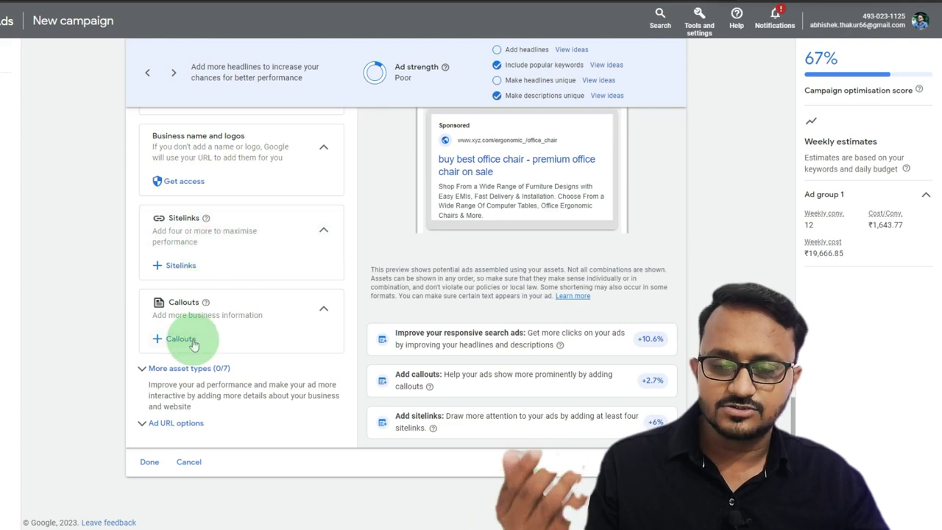
{"action": "scroll", "coordinate": [211, 256], "scroll_direction": "up", "scroll_amount": 1}
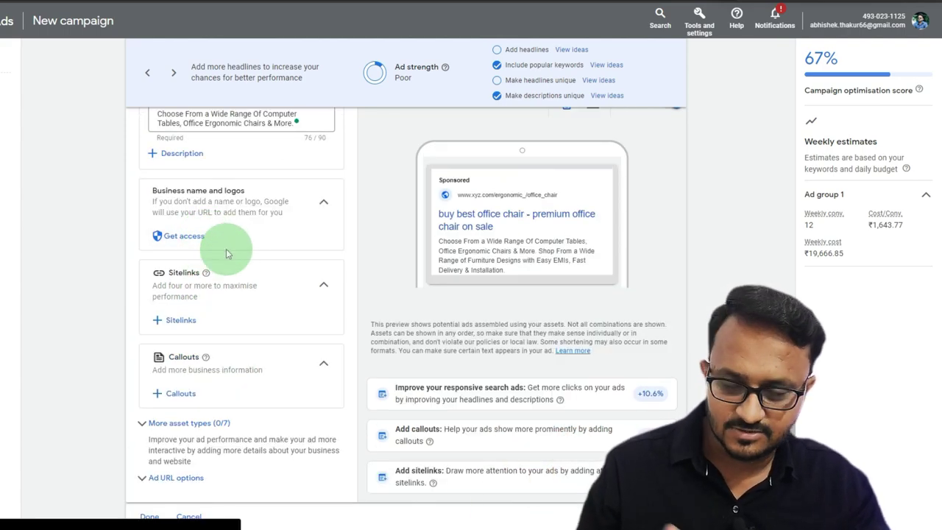
{"action": "scroll", "coordinate": [227, 253], "scroll_direction": "down", "scroll_amount": 1}
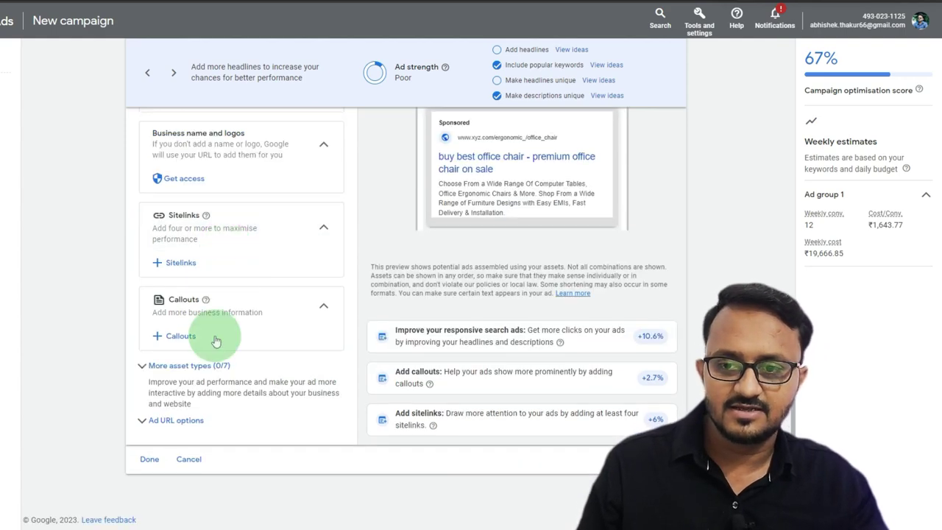
{"action": "left_click", "coordinate": [150, 459]}
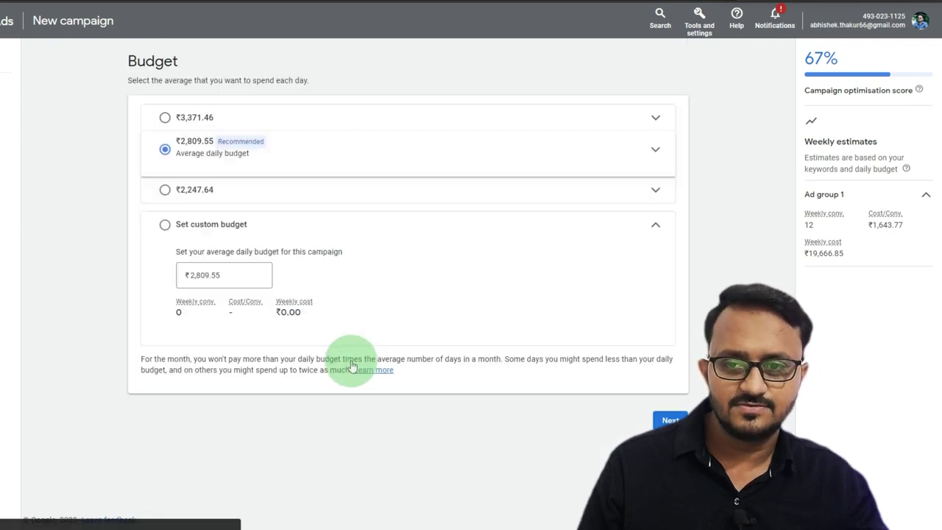
Step: Set a custom average daily budget of ₹200 and continue to the campaign review
{"action": "left_click", "coordinate": [412, 156]}
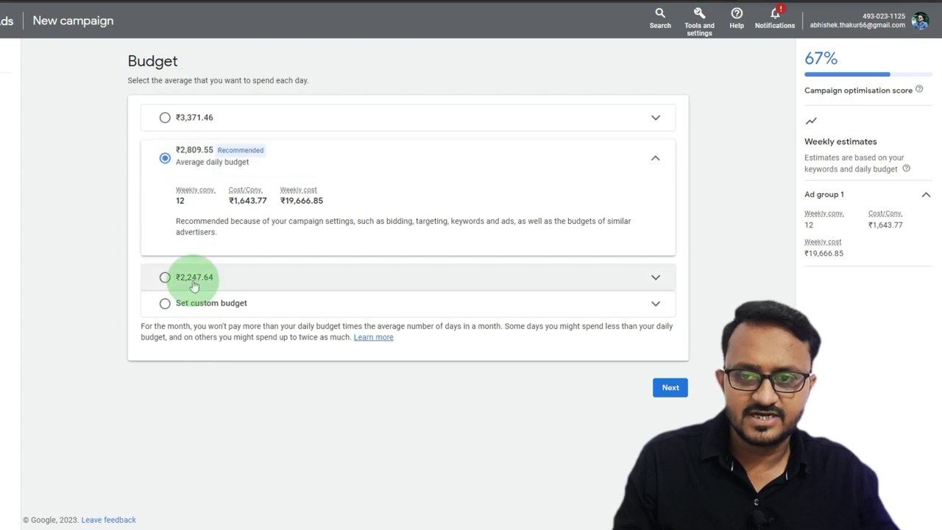
{"action": "left_click", "coordinate": [193, 304]}
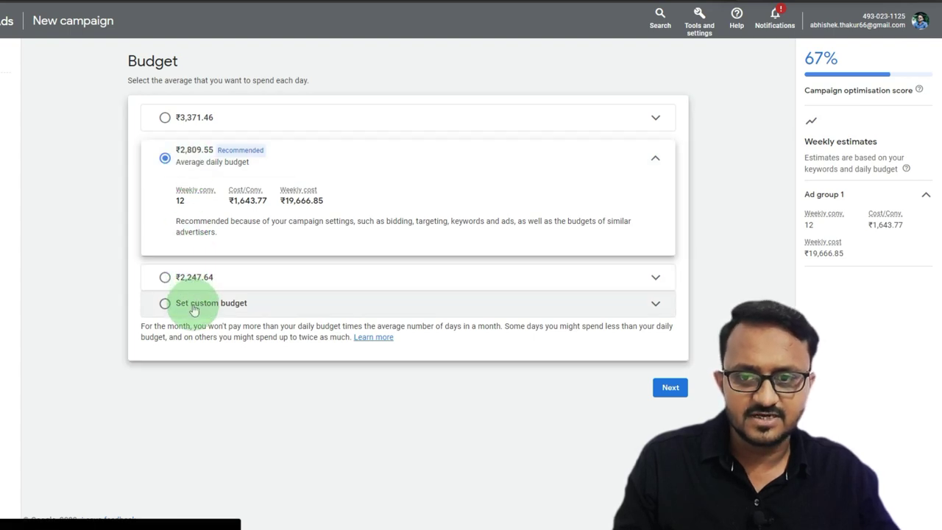
{"action": "left_click", "coordinate": [206, 255]}
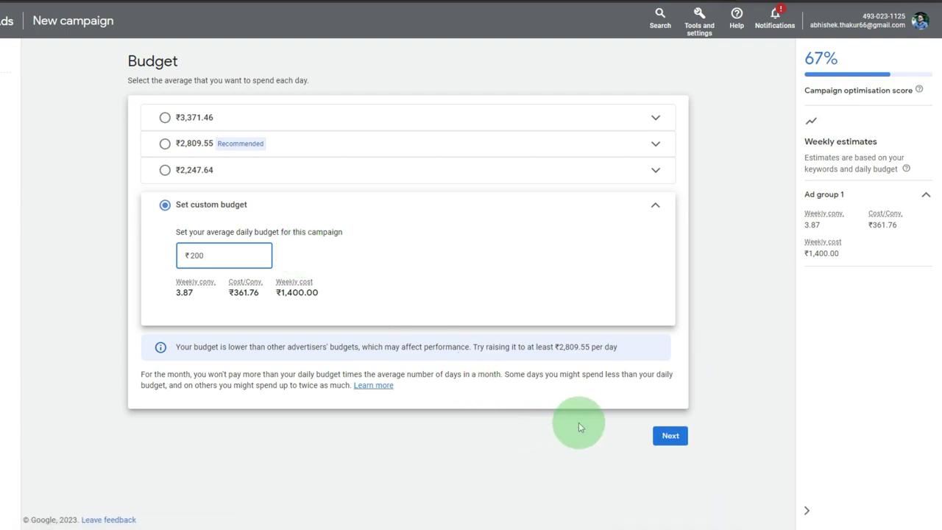
{"action": "left_click", "coordinate": [674, 438]}
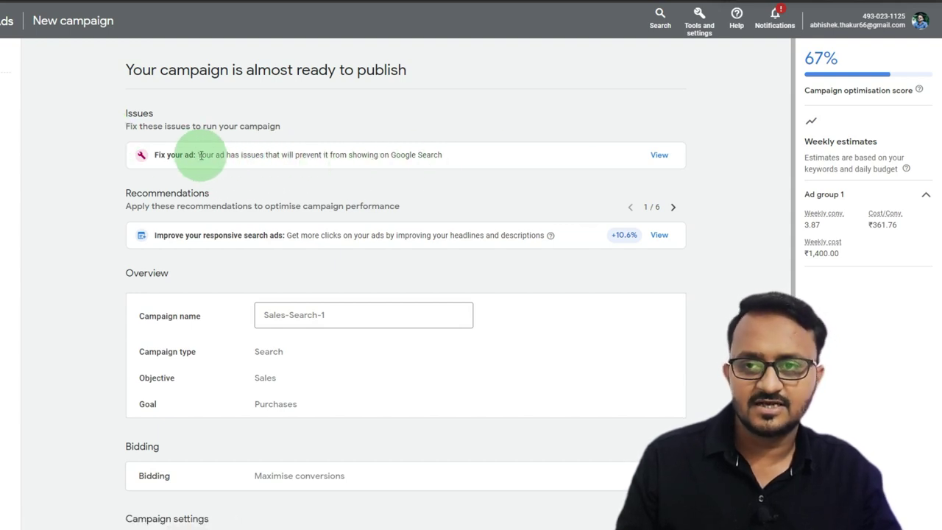
{"action": "scroll", "coordinate": [417, 222], "scroll_direction": "down", "scroll_amount": 4}
{"action": "scroll", "coordinate": [416, 221], "scroll_direction": "down", "scroll_amount": 2}
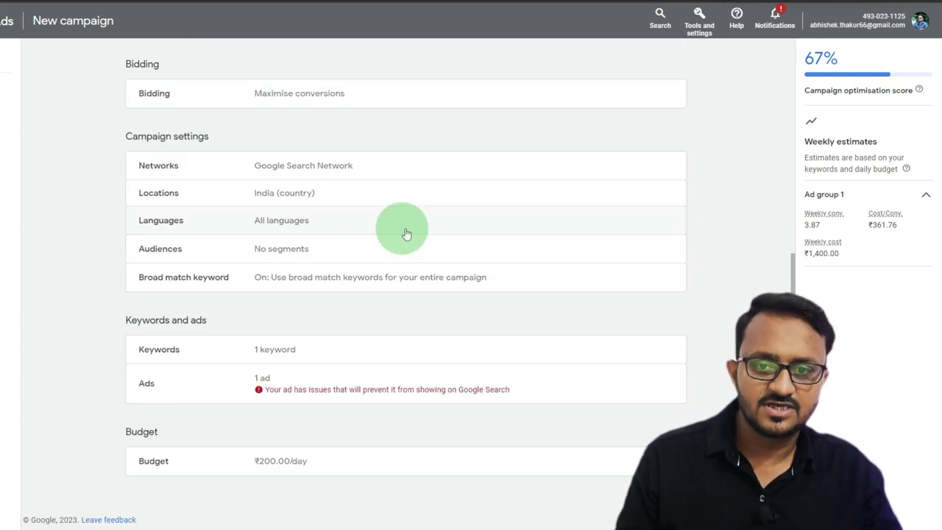
{"action": "left_click", "coordinate": [278, 404]}
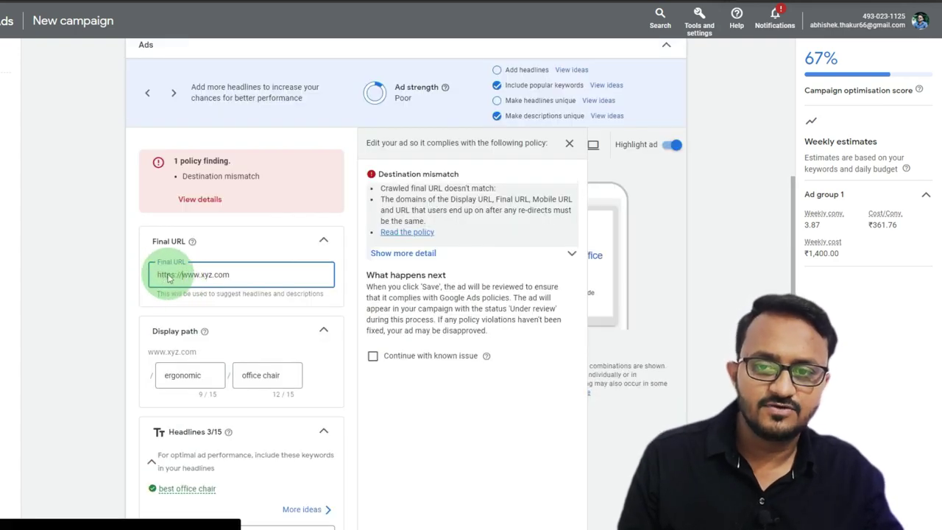
{"action": "triple_click", "coordinate": [167, 275]}
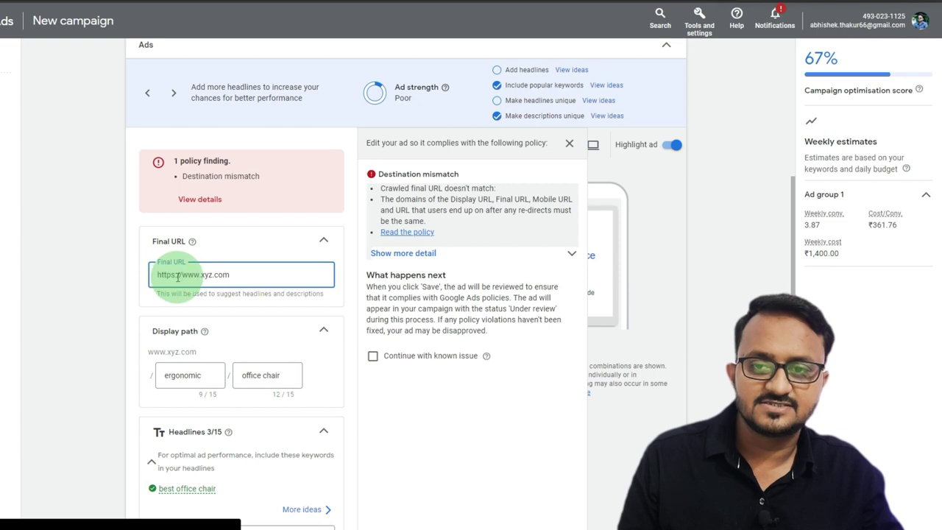
{"action": "left_click", "coordinate": [235, 274]}
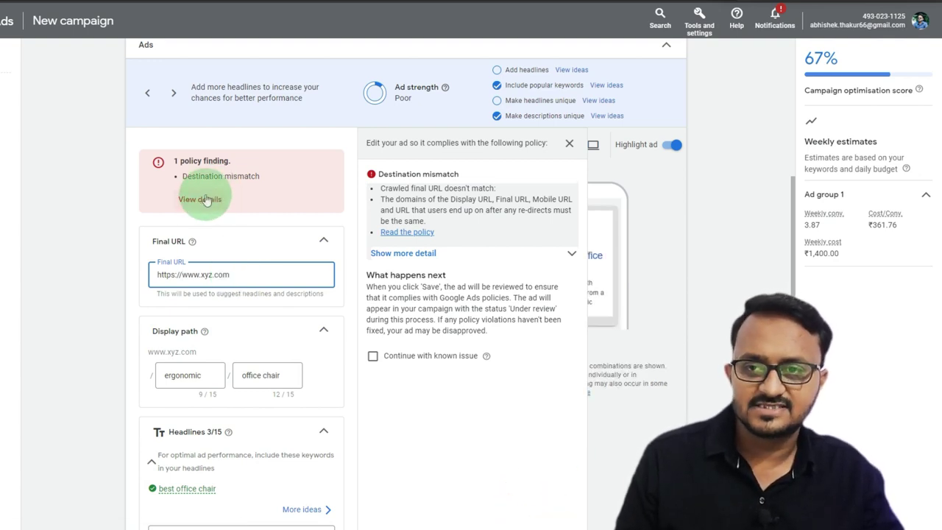
{"action": "left_click", "coordinate": [144, 275]}
{"action": "scroll", "coordinate": [142, 277], "scroll_direction": "down", "scroll_amount": 4}
{"action": "scroll", "coordinate": [141, 274], "scroll_direction": "down", "scroll_amount": 8}
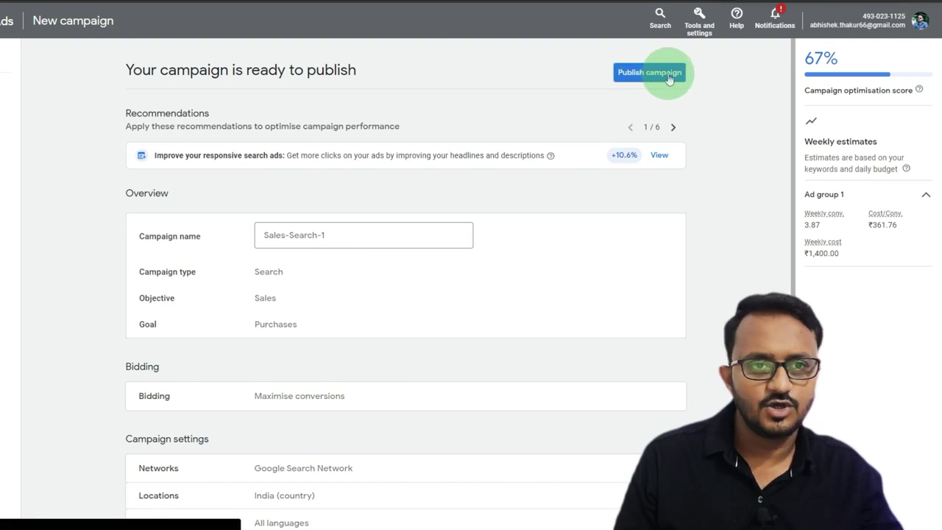
Step: Check the campaign summary and publish the Sales-Search-1 campaign
{"action": "scroll", "coordinate": [363, 231], "scroll_direction": "down", "scroll_amount": 4}
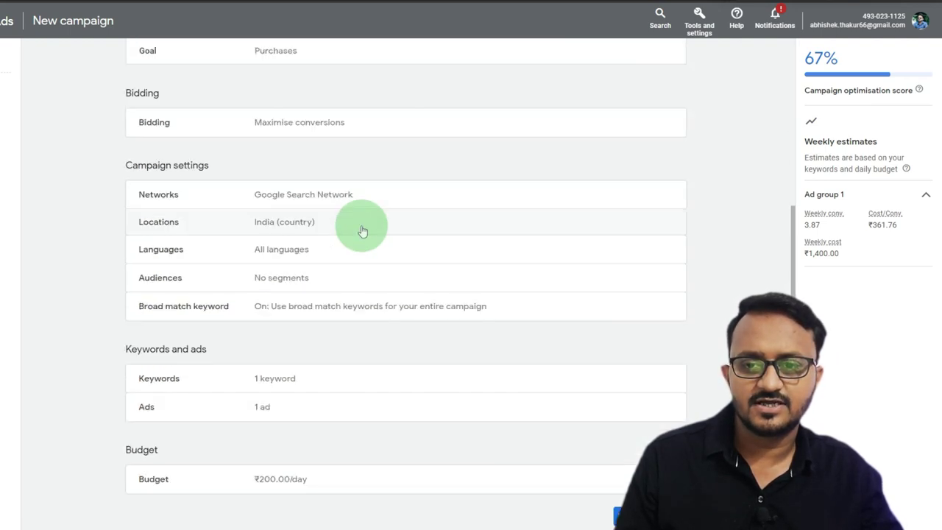
{"action": "scroll", "coordinate": [363, 231], "scroll_direction": "up", "scroll_amount": 4}
{"action": "left_click", "coordinate": [637, 77]}
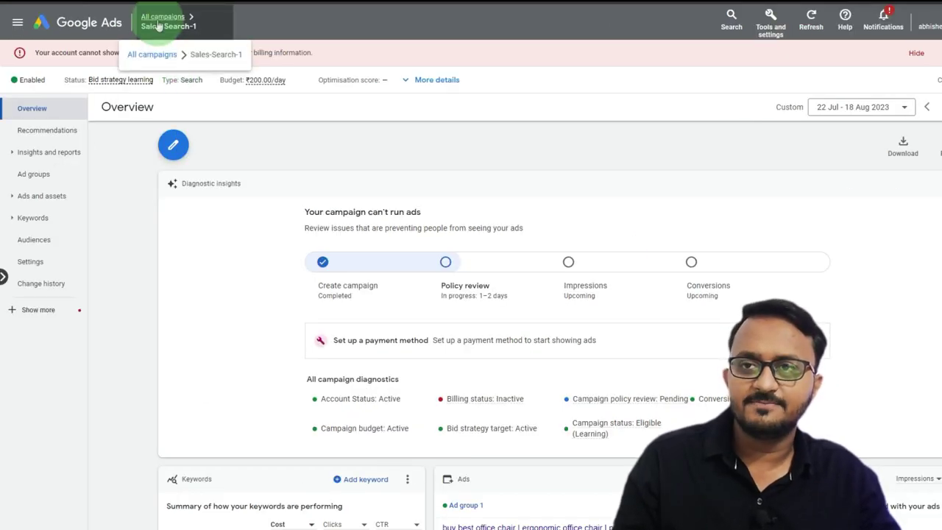
Step: Open the list of all campaigns and view the status details of Sales-Search-1
{"action": "left_click", "coordinate": [49, 24]}
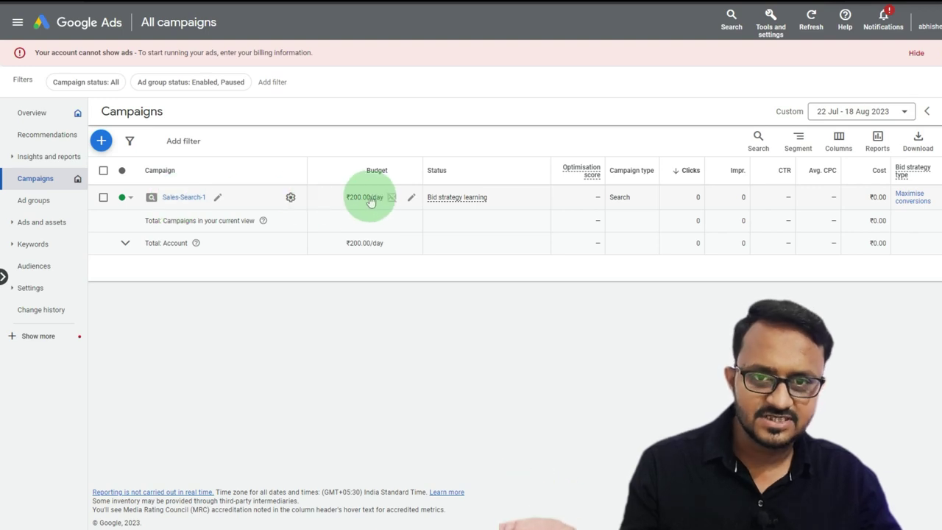
{"action": "mouse_move", "coordinate": [480, 203]}
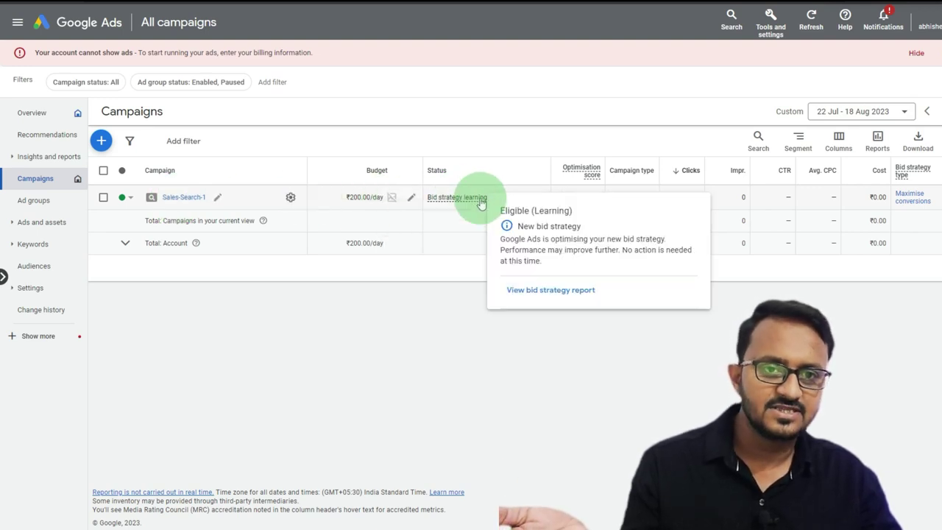